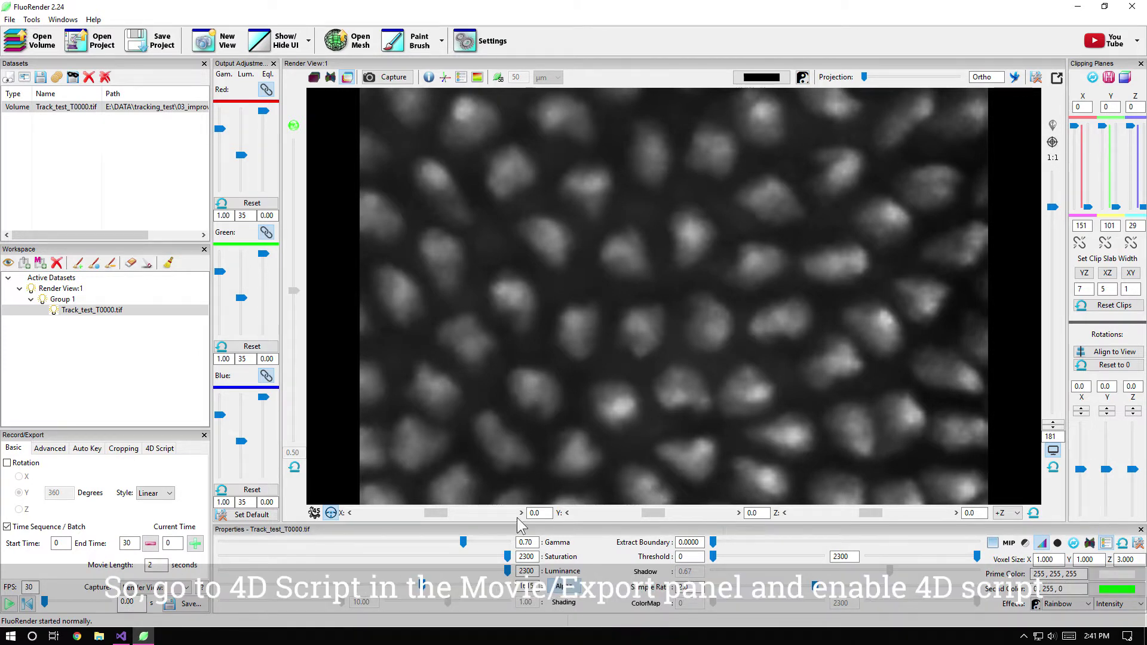
# Enable 4D script execution during playback with the built-in track_semiauto script and return to the time sequence settings
pyautogui.click(159, 449)
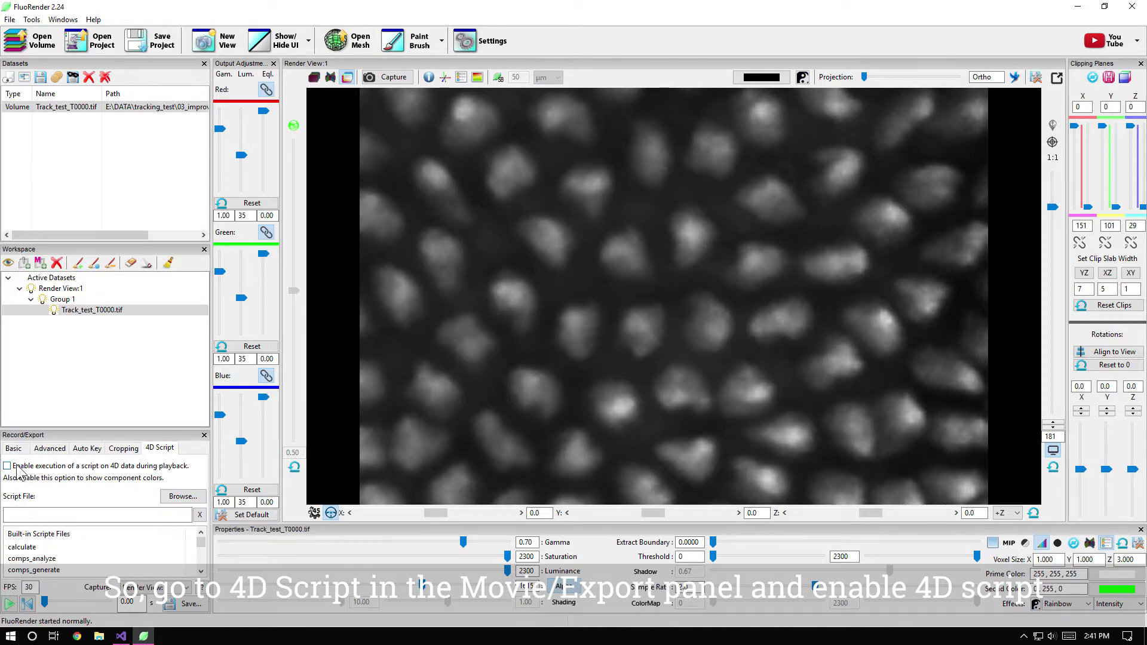
pyautogui.moveTo(203, 544); pyautogui.dragTo(203, 574)
pyautogui.click(67, 573)
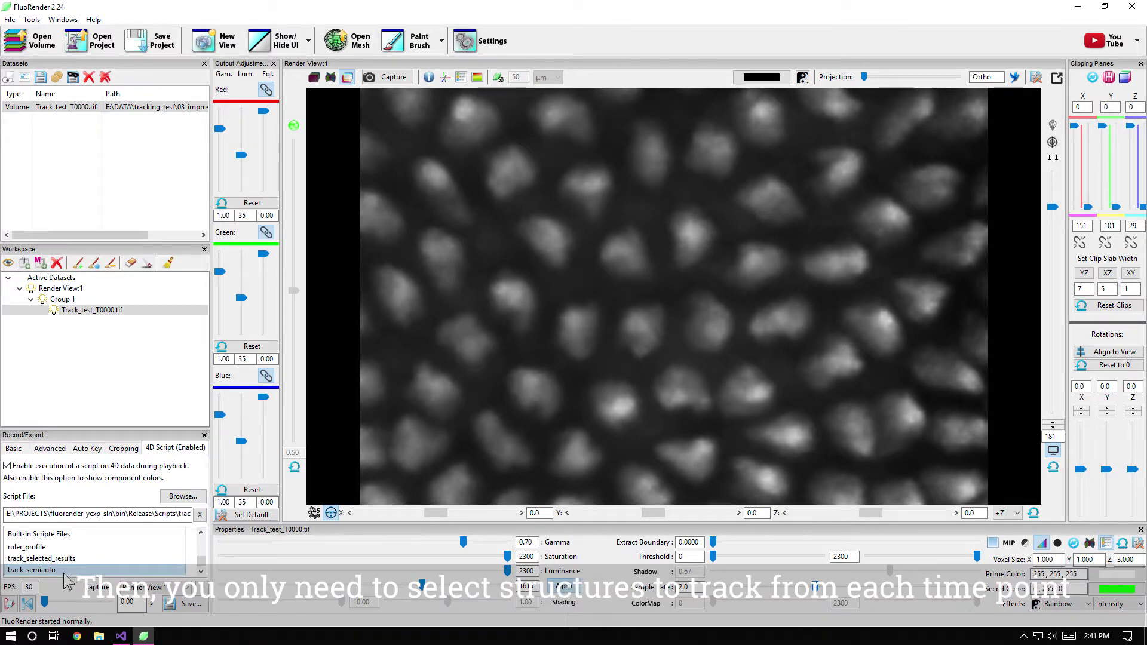
pyautogui.click(14, 449)
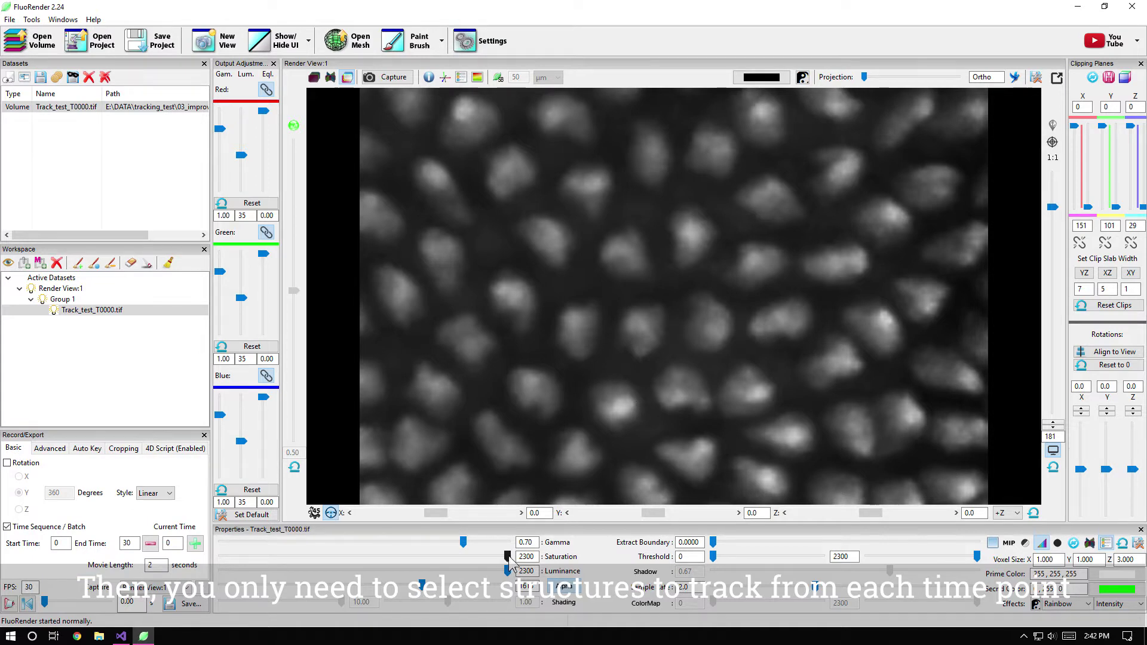
# Lower the volume's saturation to 1849 and brush-select the five cells ringed around the image centre at time point 0
pyautogui.moveTo(509, 557); pyautogui.dragTo(453, 559)
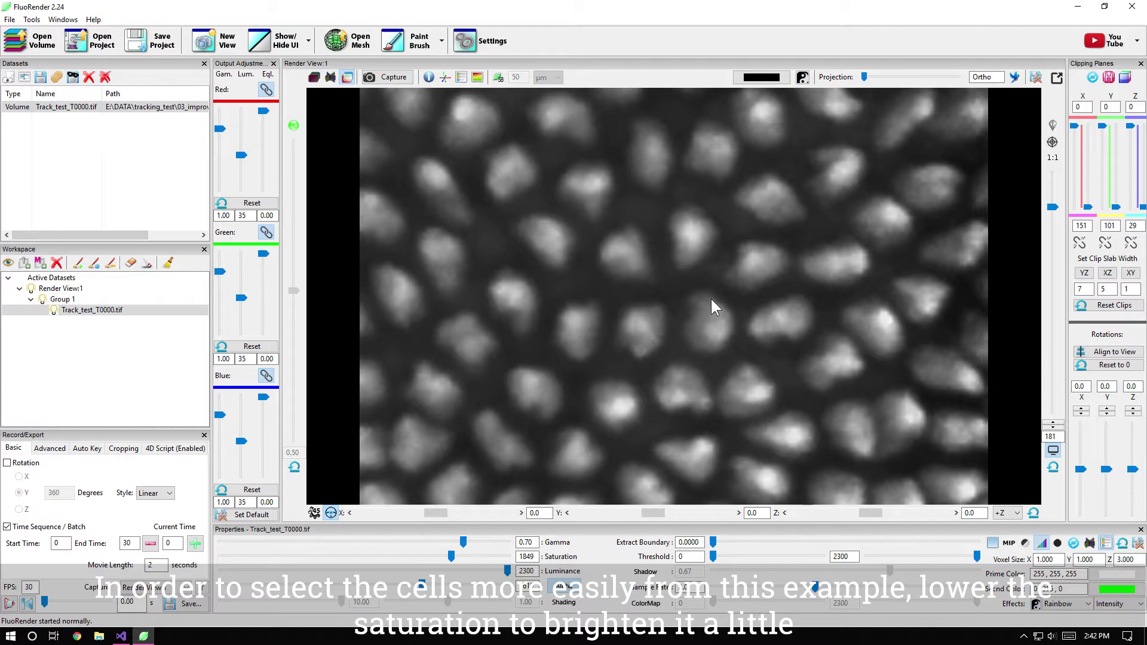
pyautogui.click(621, 255)
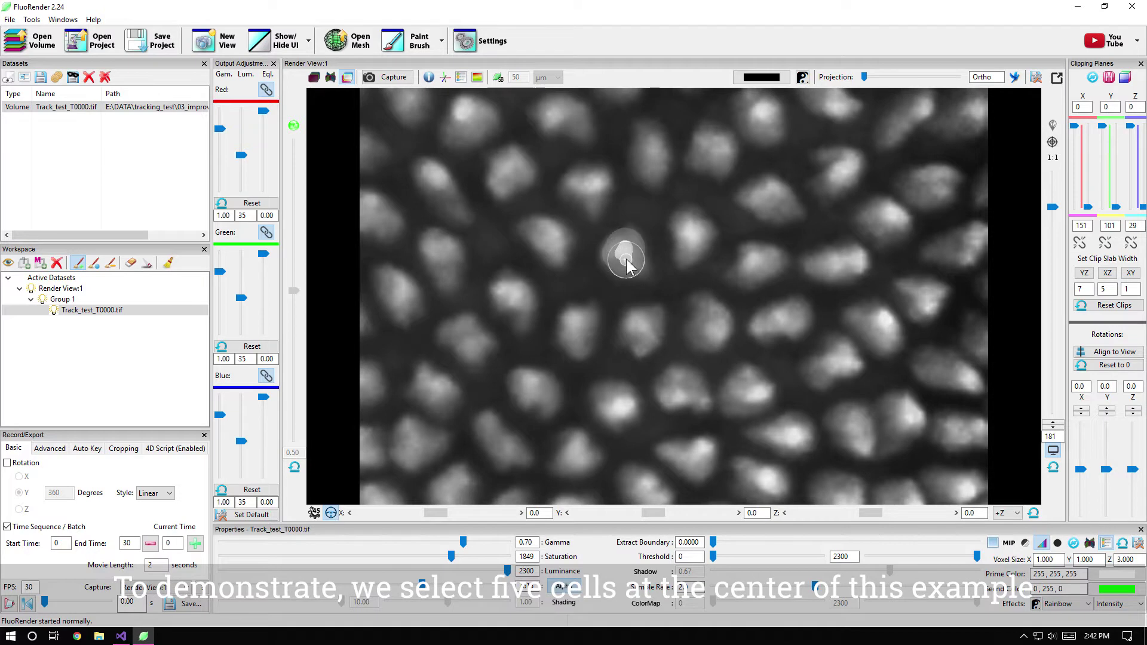
pyautogui.click(691, 235)
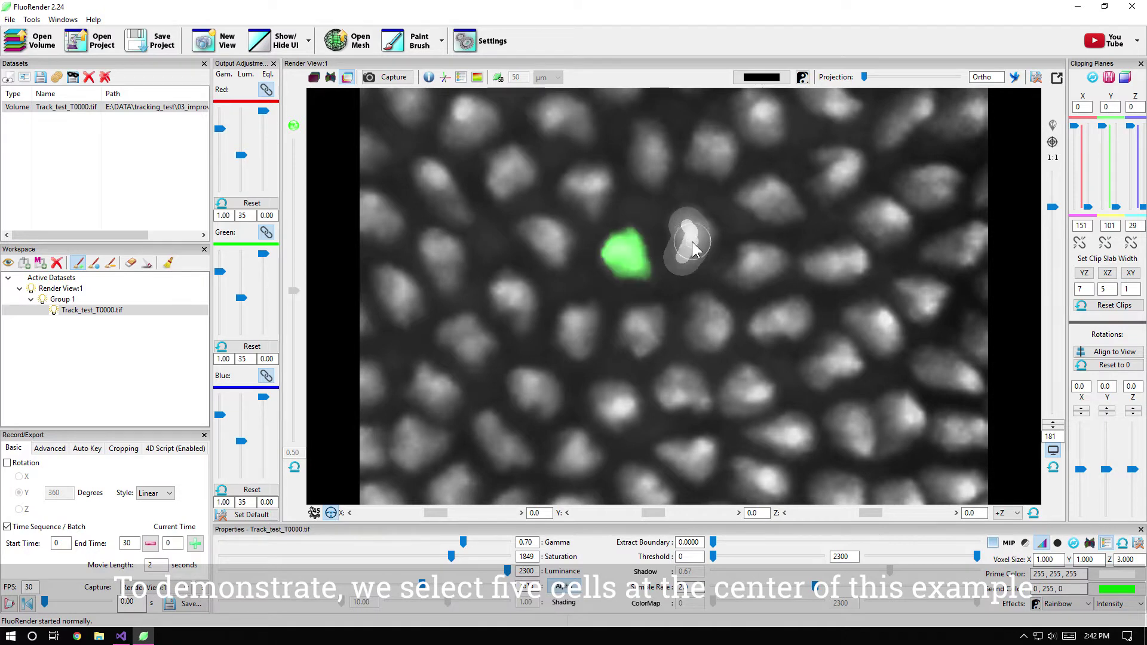
pyautogui.click(767, 270)
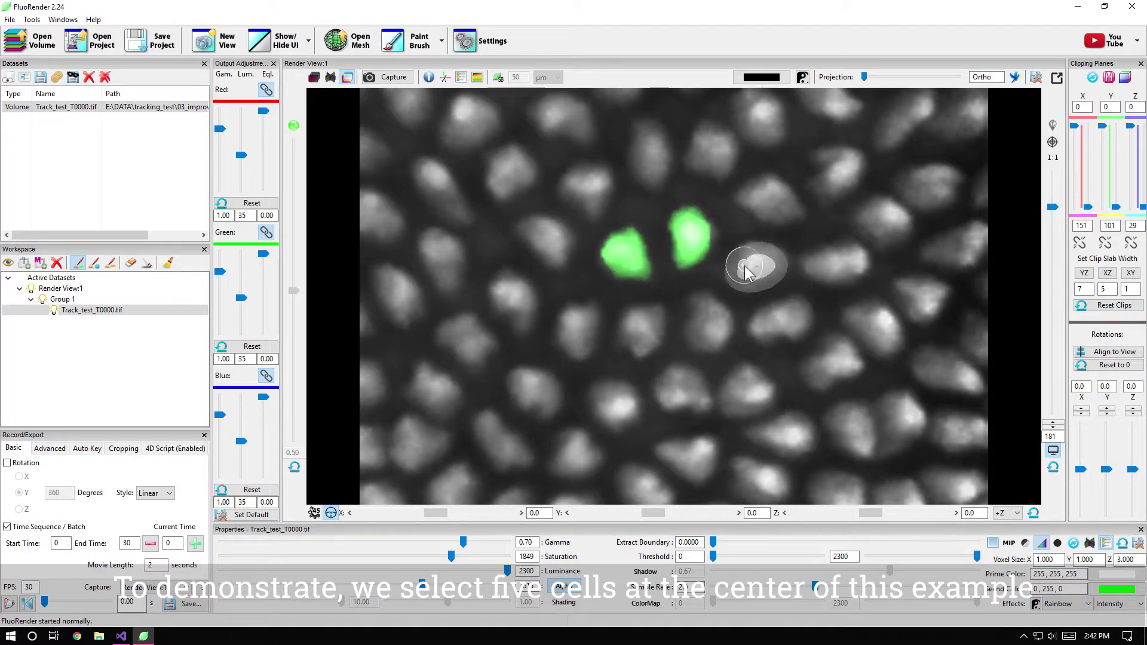
pyautogui.keyDown('shift'); pyautogui.click(711, 338); pyautogui.keyUp('shift')
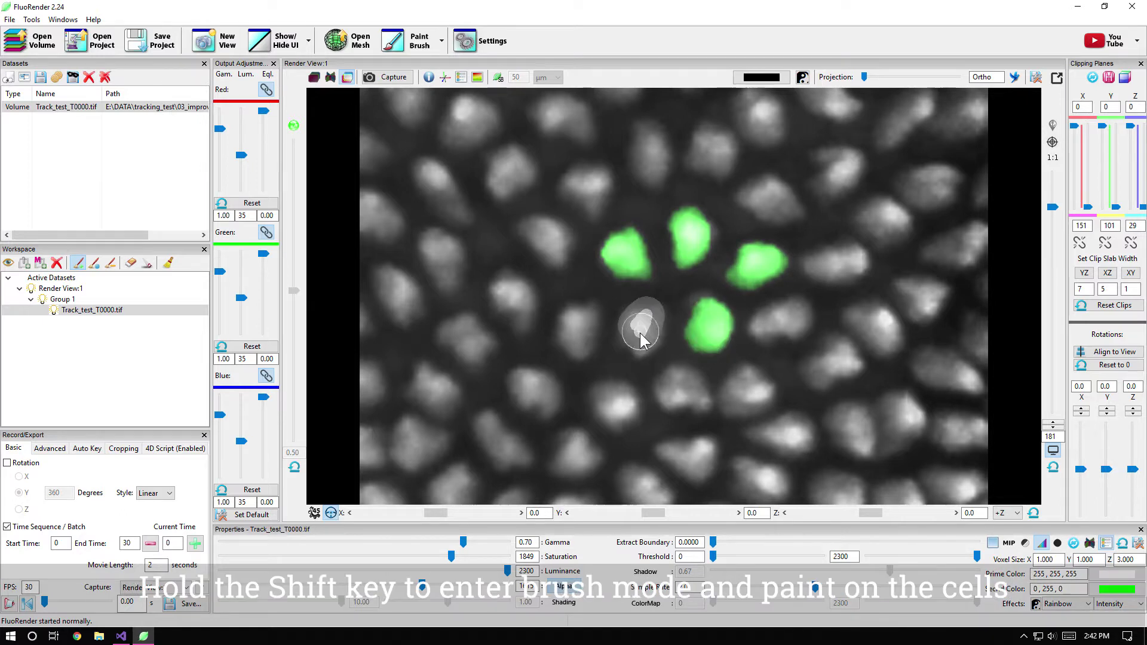
pyautogui.keyDown('shift'); pyautogui.click(644, 342); pyautogui.keyUp('shift')
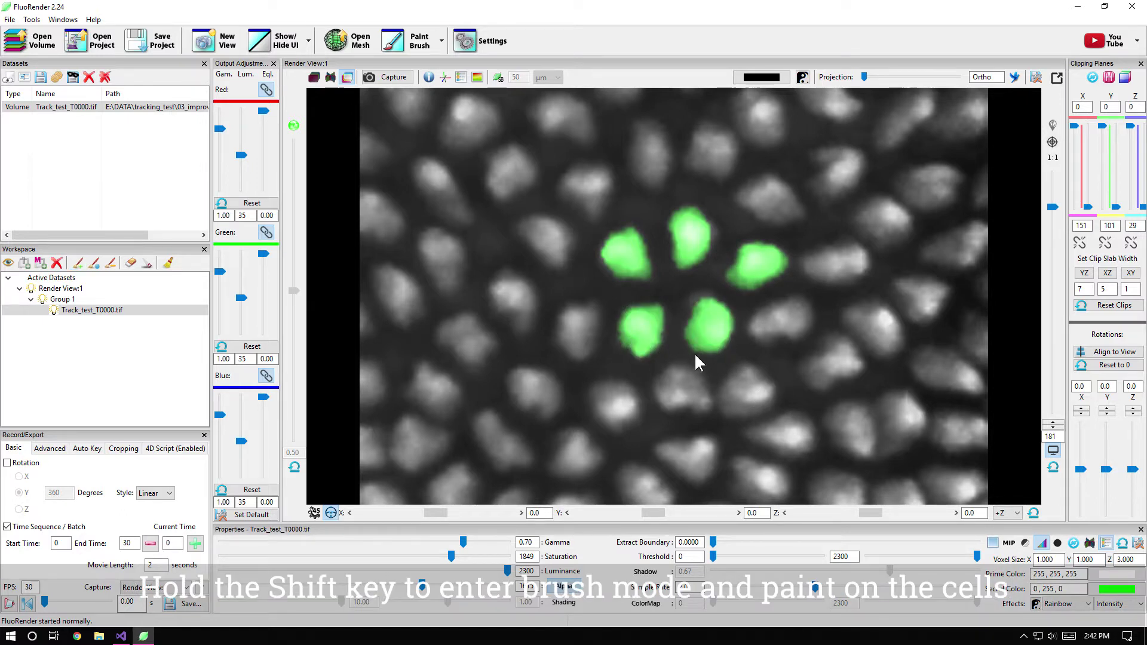
# Advance to time point 1, clear the selection mask and repaint it over the five central cells
pyautogui.press('d')
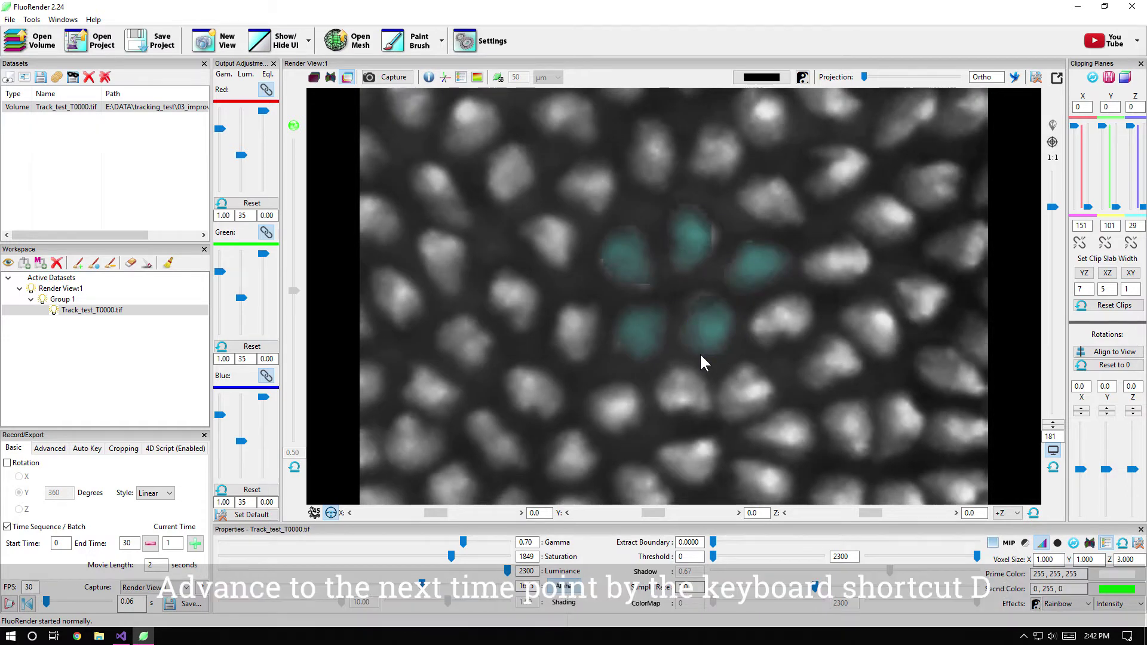
pyautogui.press('c')
pyautogui.moveTo(617, 254)
pyautogui.keyDown('shift'); pyautogui.mouseDown()
pyautogui.moveTo(625, 238)
pyautogui.moveTo(640, 277)
pyautogui.mouseUp(); pyautogui.keyUp('shift')
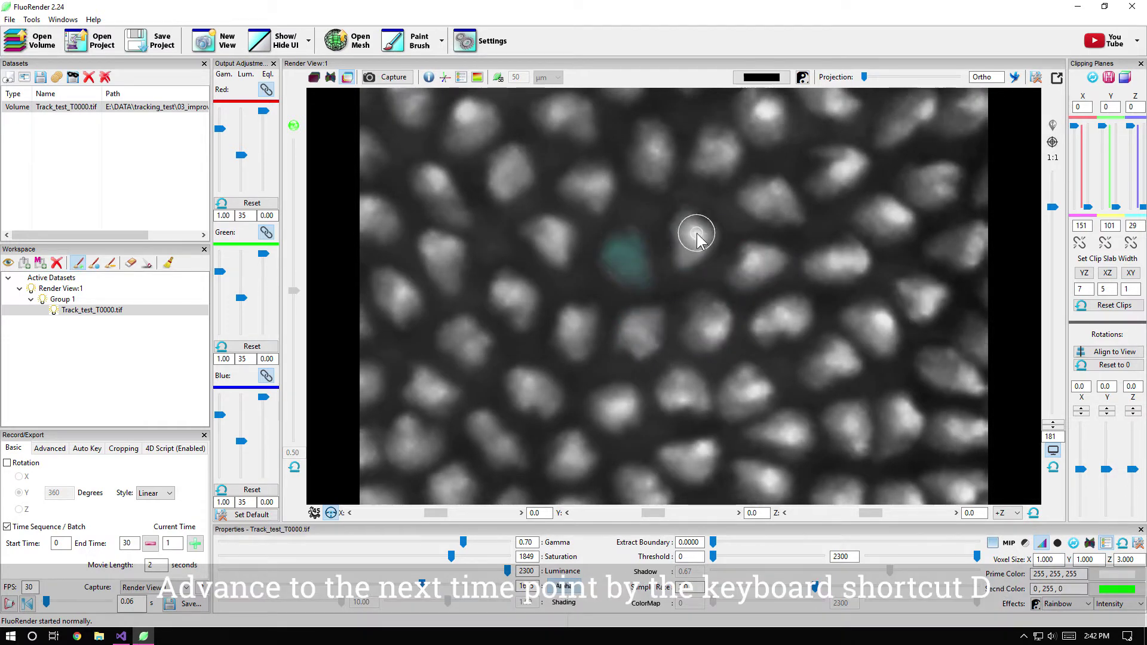
pyautogui.keyDown('shift'); pyautogui.moveTo(688, 235); pyautogui.dragTo(693, 266); pyautogui.keyUp('shift')
pyautogui.moveTo(765, 260)
pyautogui.keyDown('shift'); pyautogui.mouseDown()
pyautogui.moveTo(747, 281)
pyautogui.moveTo(754, 270)
pyautogui.mouseUp(); pyautogui.keyUp('shift')
pyautogui.moveTo(710, 322)
pyautogui.keyDown('shift'); pyautogui.mouseDown()
pyautogui.moveTo(693, 342)
pyautogui.moveTo(642, 312)
pyautogui.moveTo(645, 352)
pyautogui.mouseUp(); pyautogui.keyUp('shift')
pyautogui.press('n')
# Advance to time point 2 and brush the missing edges of the lower-left and right tracked cells into the mask
pyautogui.press('d')
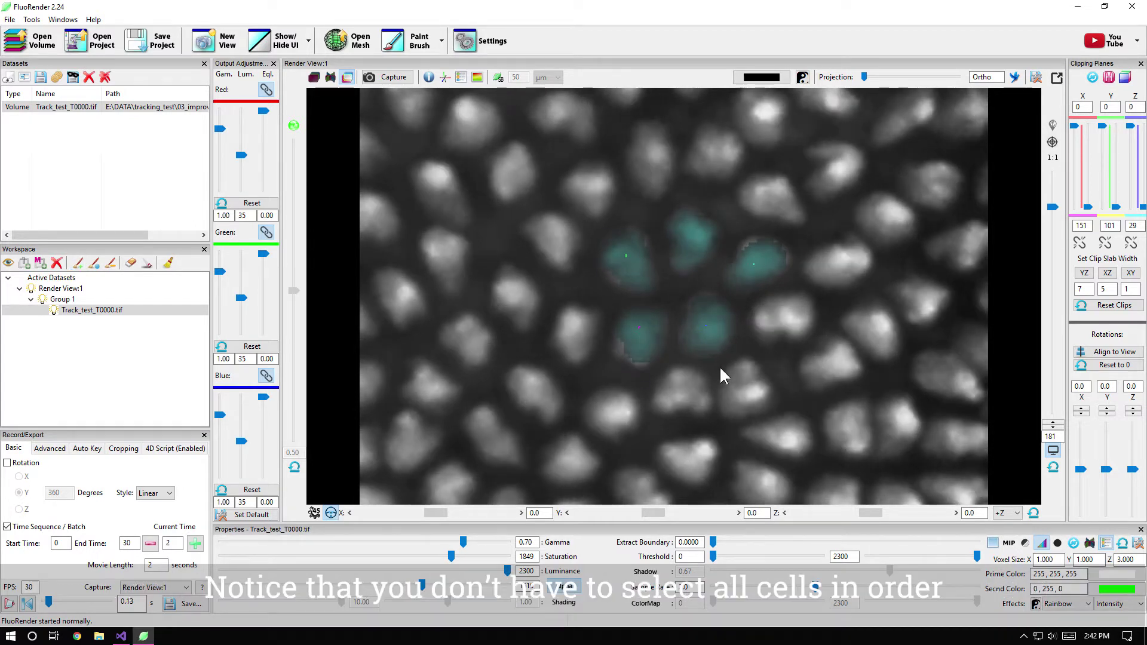
pyautogui.keyDown('shift'); pyautogui.moveTo(631, 354); pyautogui.dragTo(631, 350); pyautogui.keyUp('shift')
pyautogui.keyDown('shift'); pyautogui.moveTo(750, 247); pyautogui.dragTo(768, 255); pyautogui.keyUp('shift')
# Step through the time sequence to time point 10, carrying the existing five-cell mask along
pyautogui.press('d')
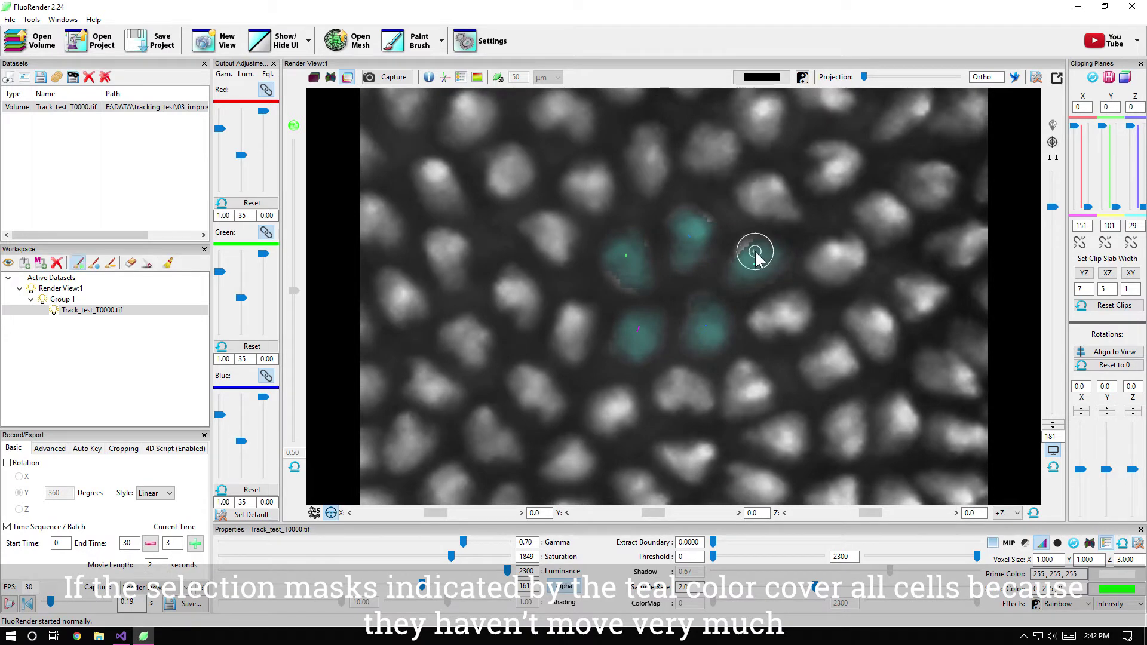
pyautogui.press('d')
pyautogui.press('d')
pyautogui.press('d')
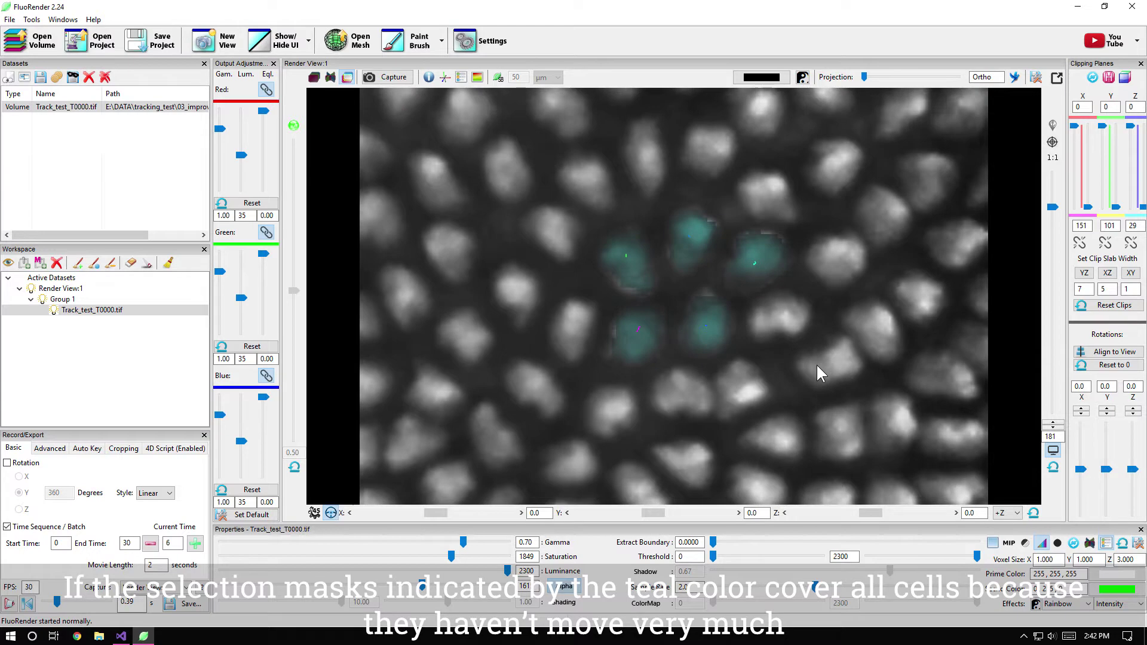
pyautogui.press('d')
pyautogui.press('d')
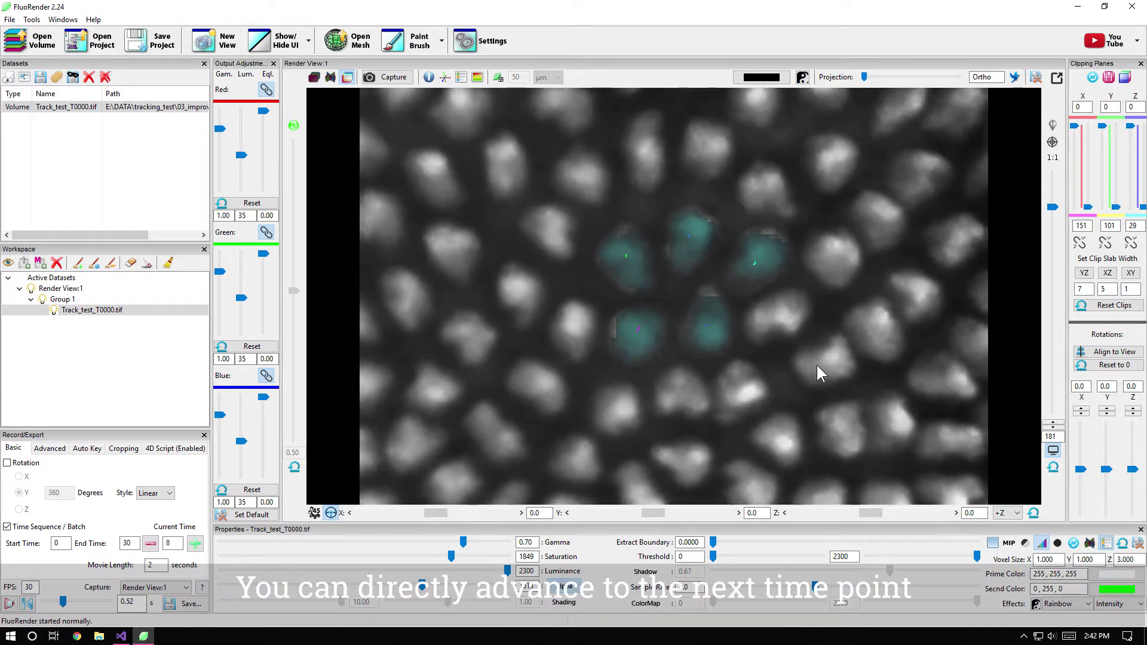
pyautogui.press('d')
pyautogui.press('d')
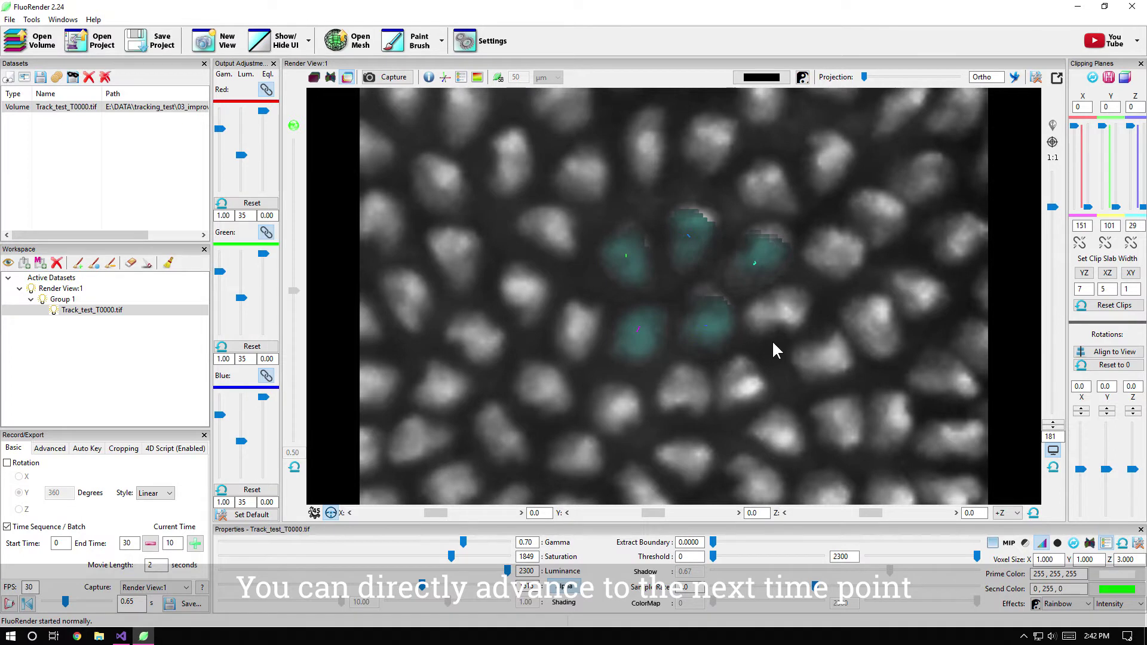
# Clear the selection mask at time point 10 and repaint it over the five tracked cells
pyautogui.press('c')
pyautogui.keyDown('shift'); pyautogui.moveTo(712, 310); pyautogui.dragTo(712, 322); pyautogui.keyUp('shift')
pyautogui.keyDown('shift'); pyautogui.moveTo(769, 243); pyautogui.dragTo(756, 251); pyautogui.keyUp('shift')
pyautogui.keyDown('shift'); pyautogui.moveTo(689, 219); pyautogui.dragTo(688, 241); pyautogui.keyUp('shift')
pyautogui.keyDown('shift'); pyautogui.moveTo(622, 242); pyautogui.dragTo(631, 275); pyautogui.keyUp('shift')
pyautogui.moveTo(644, 343)
pyautogui.keyDown('shift'); pyautogui.mouseDown()
pyautogui.moveTo(635, 324)
pyautogui.moveTo(639, 338)
pyautogui.mouseUp(); pyautogui.keyUp('shift')
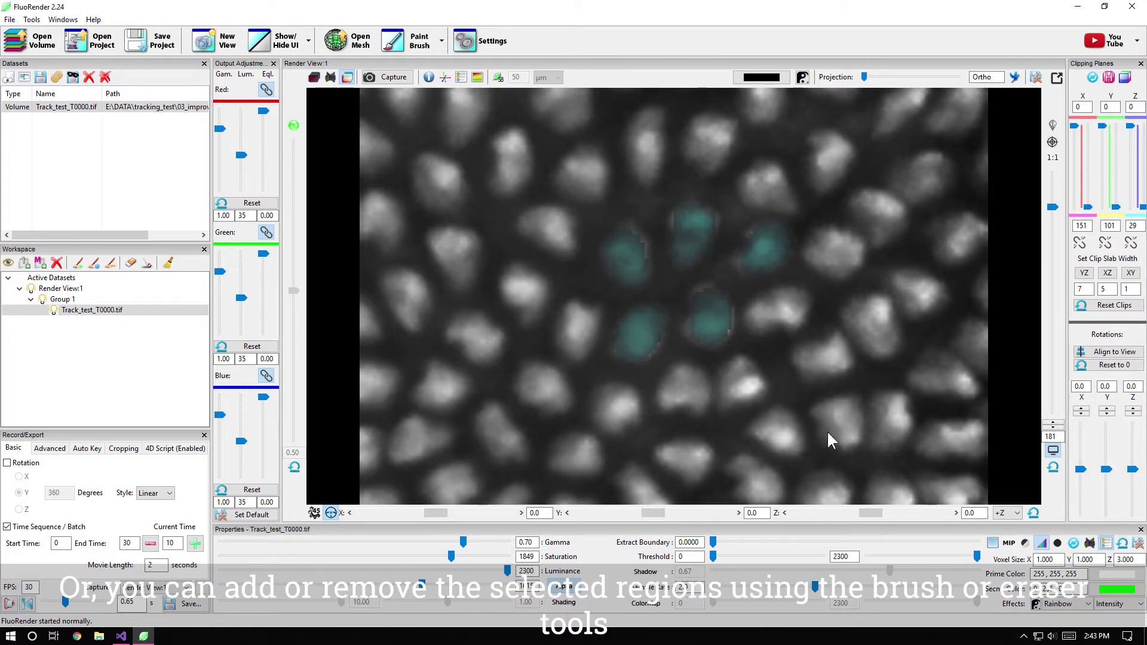
# Advance to time point 12 and extend the mask over uncovered edges of the right, top, left and lower-right tracked cells
pyautogui.press('d')
pyautogui.press('d')
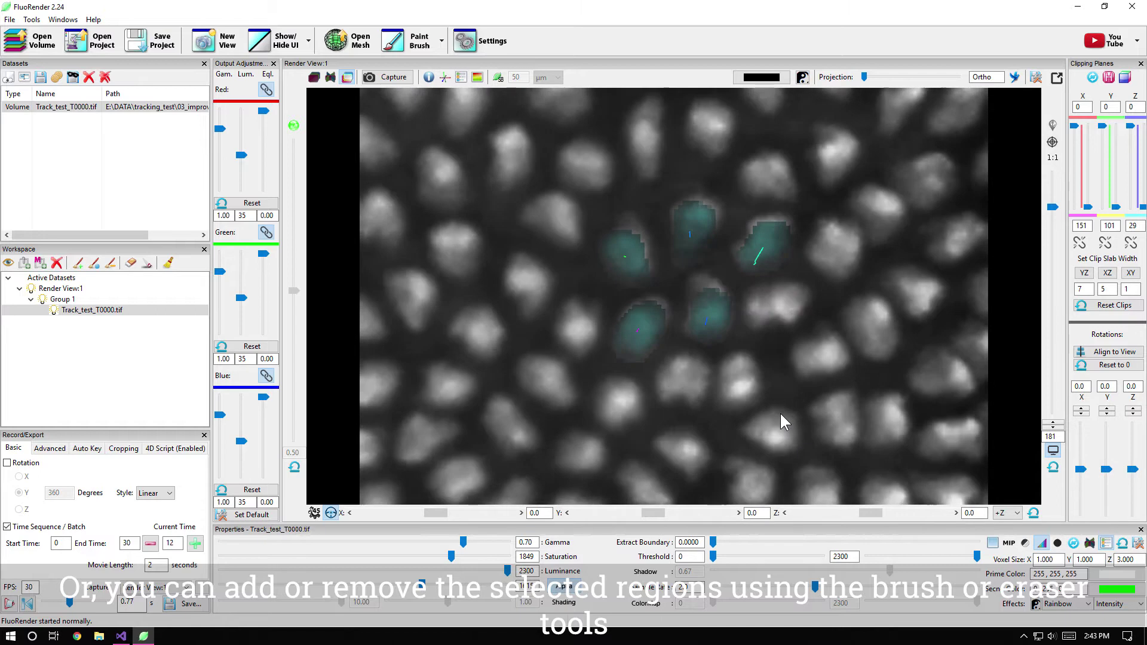
pyautogui.keyDown('shift'); pyautogui.moveTo(773, 231); pyautogui.dragTo(761, 235); pyautogui.keyUp('shift')
pyautogui.keyDown('shift'); pyautogui.moveTo(687, 208); pyautogui.dragTo(706, 212); pyautogui.keyUp('shift')
pyautogui.keyDown('shift'); pyautogui.moveTo(628, 238); pyautogui.dragTo(633, 250); pyautogui.keyUp('shift')
pyautogui.keyDown('shift'); pyautogui.moveTo(710, 300); pyautogui.dragTo(709, 297); pyautogui.keyUp('shift')
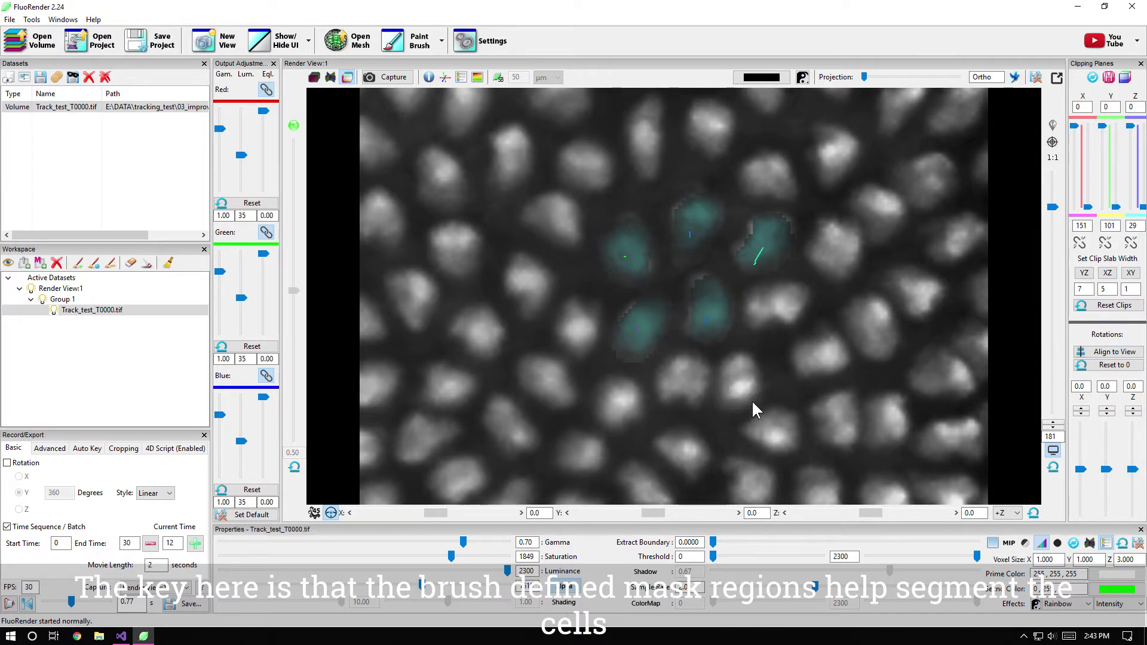
# Advance to time point 15, clear the mask and reselect the five tracked cells with the brush
pyautogui.press('d')
pyautogui.press('d')
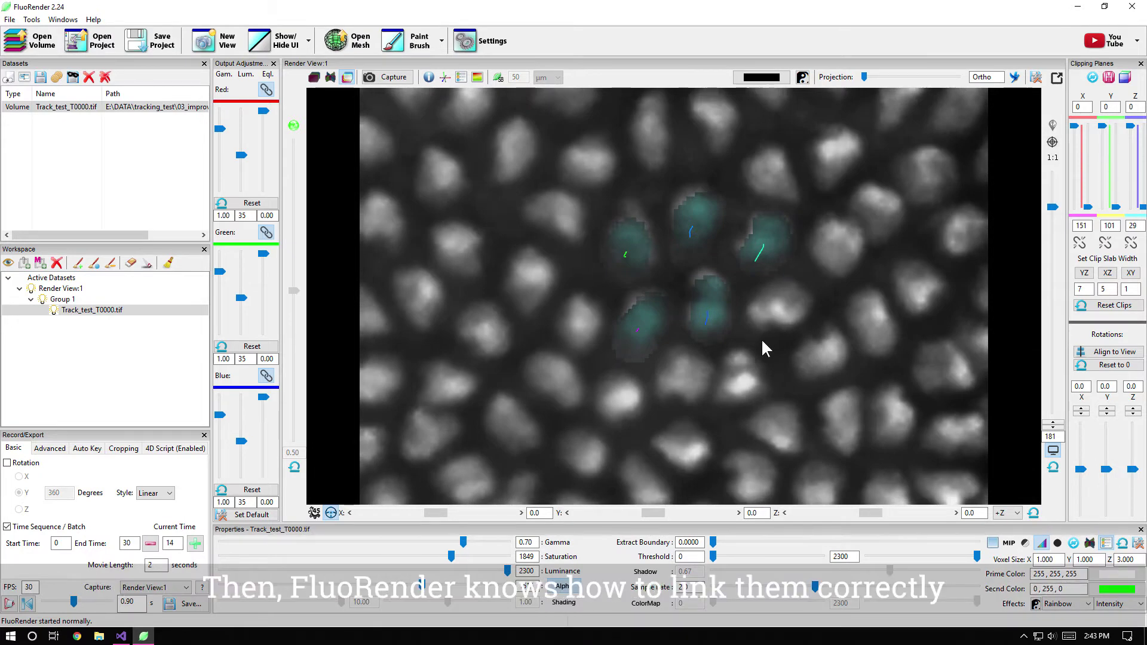
pyautogui.press('d')
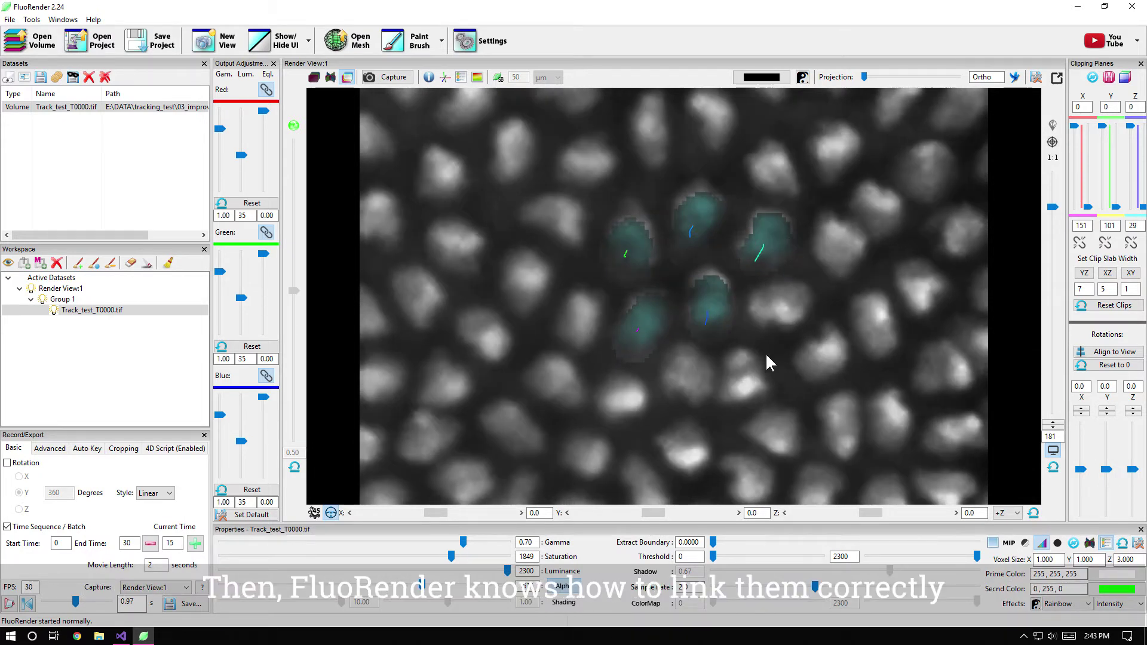
pyautogui.press('c')
pyautogui.moveTo(631, 238); pyautogui.dragTo(640, 241)
pyautogui.moveTo(693, 201)
pyautogui.mouseDown()
pyautogui.moveTo(695, 227)
pyautogui.moveTo(768, 227)
pyautogui.moveTo(774, 245)
pyautogui.moveTo(761, 239)
pyautogui.mouseUp()
pyautogui.moveTo(707, 282)
pyautogui.mouseDown()
pyautogui.moveTo(710, 321)
pyautogui.moveTo(640, 333)
pyautogui.mouseUp()
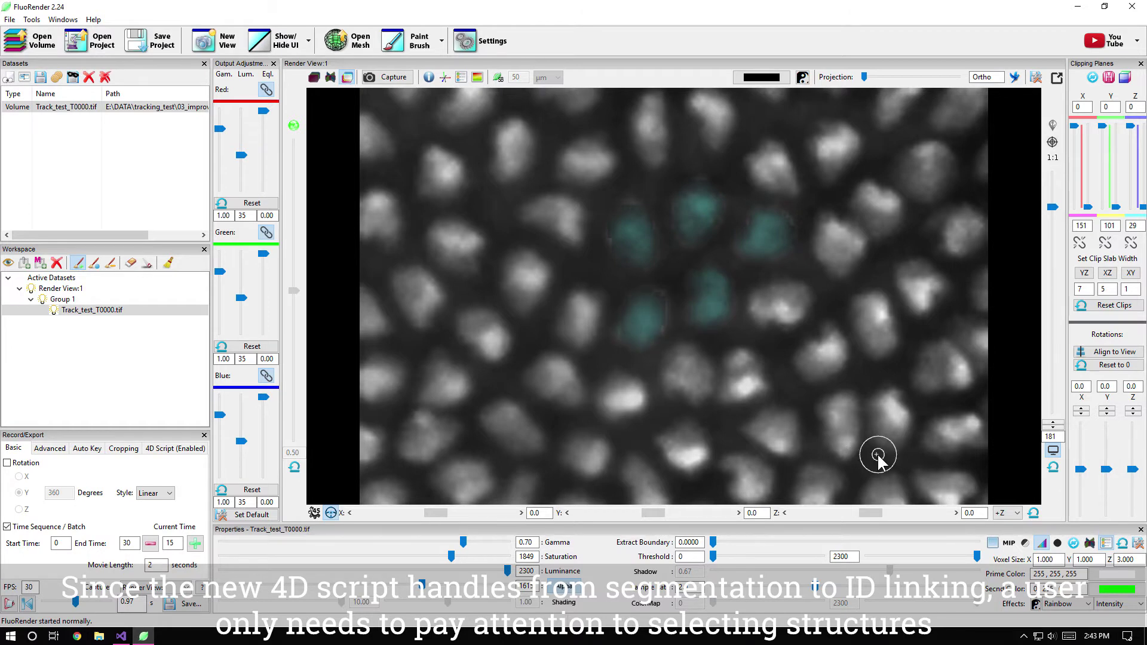
# Step through the time sequence to time point 20 with the current five-cell mask
pyautogui.press('d')
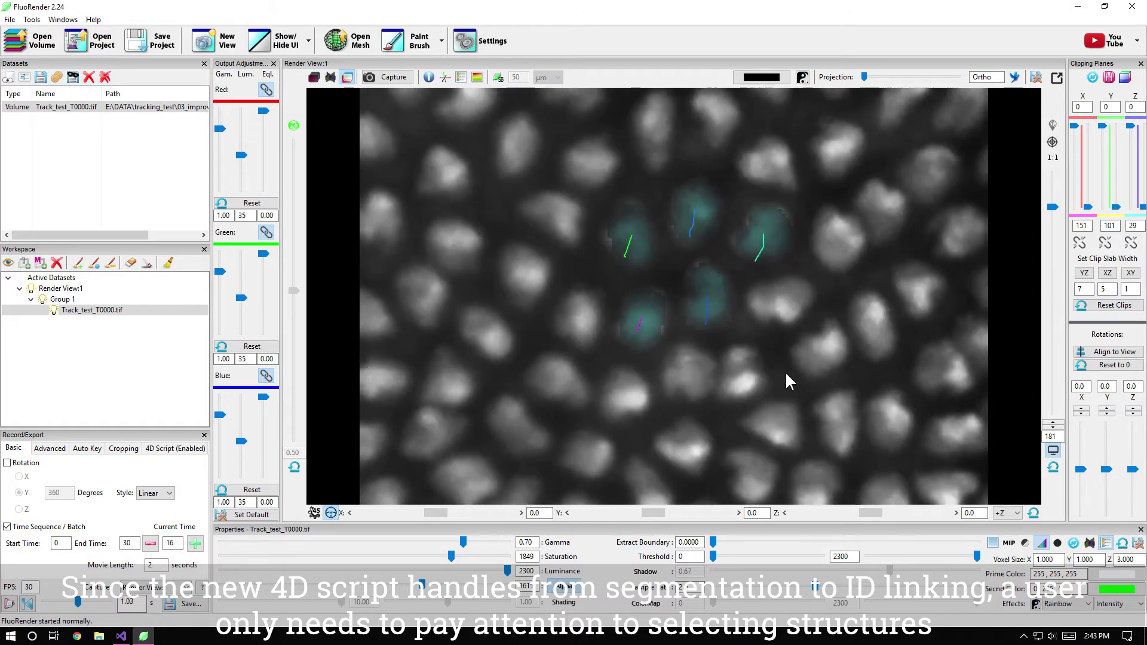
pyautogui.press('d')
pyautogui.press('d')
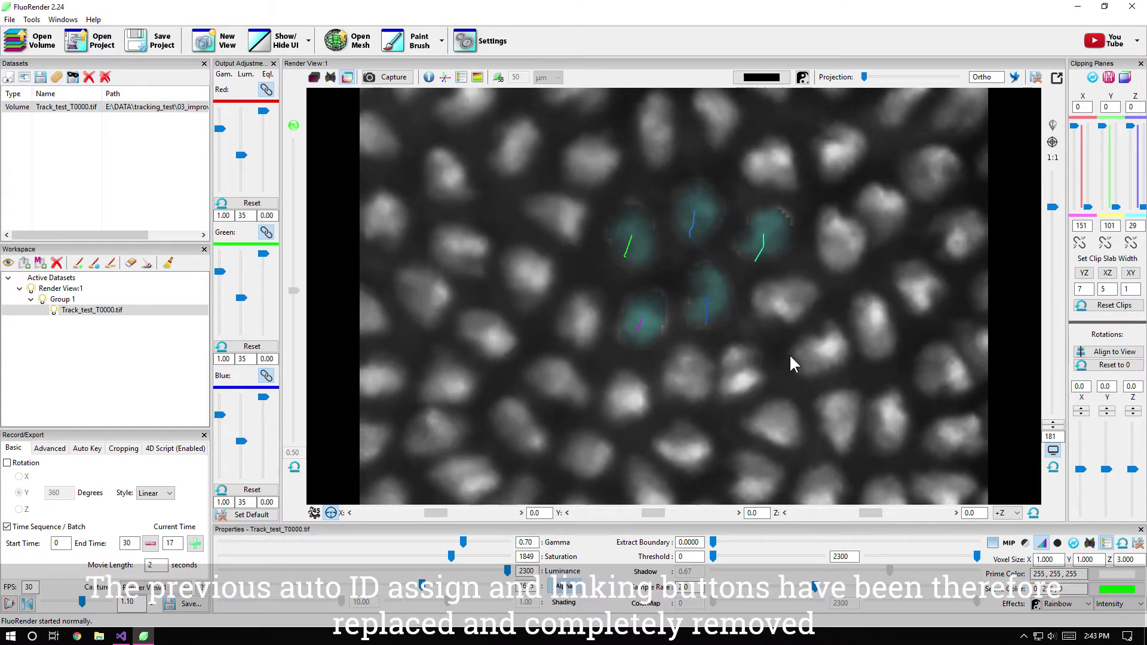
pyautogui.press('d')
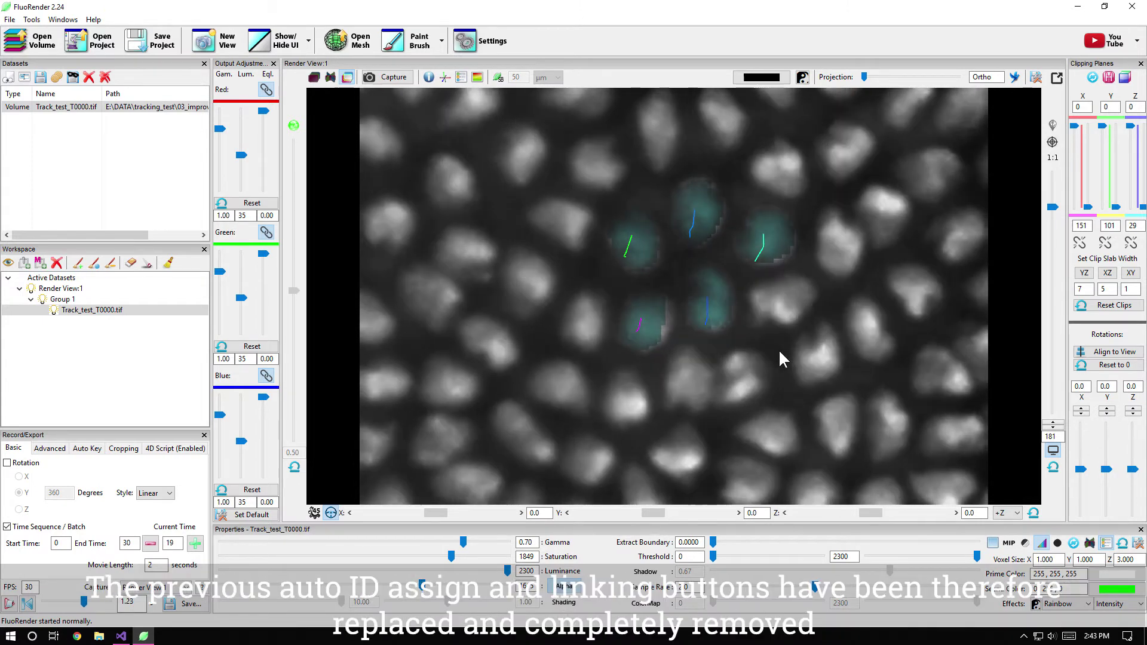
pyautogui.press('d')
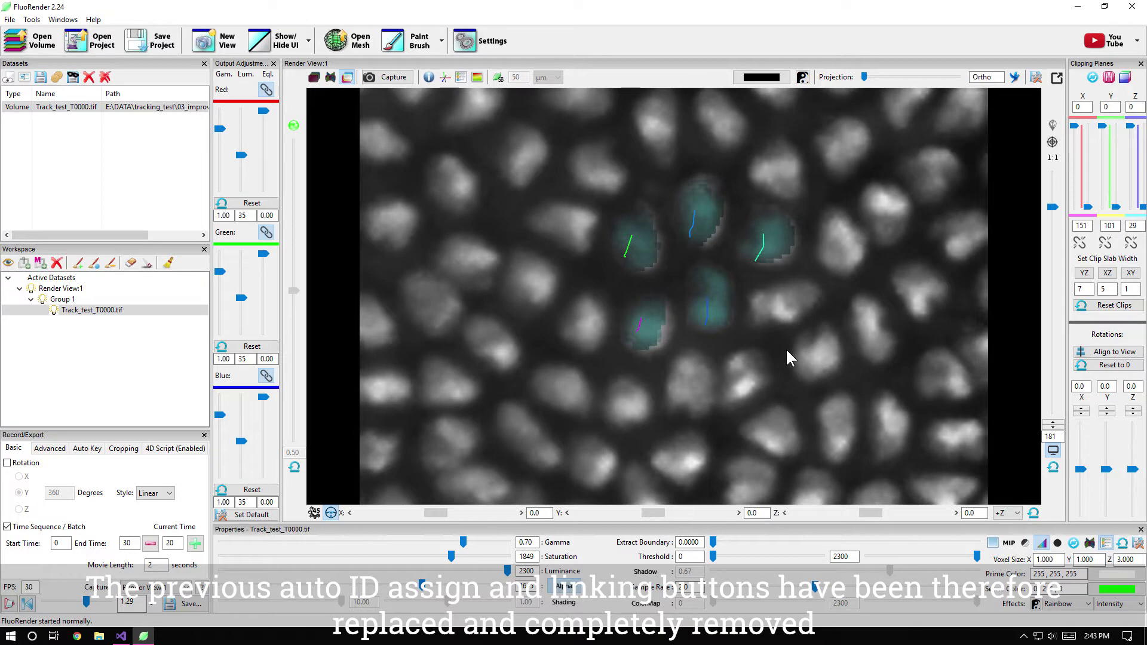
# Clear the mask at time point 20 and brush-select the five tracked cells again
pyautogui.press('c')
pyautogui.keyDown('shift'); pyautogui.moveTo(631, 233); pyautogui.dragTo(640, 239); pyautogui.keyUp('shift')
pyautogui.moveTo(720, 213)
pyautogui.keyDown('shift'); pyautogui.mouseDown()
pyautogui.moveTo(705, 192)
pyautogui.moveTo(713, 216)
pyautogui.mouseUp(); pyautogui.keyUp('shift')
pyautogui.keyDown('shift'); pyautogui.moveTo(772, 244); pyautogui.dragTo(769, 254); pyautogui.keyUp('shift')
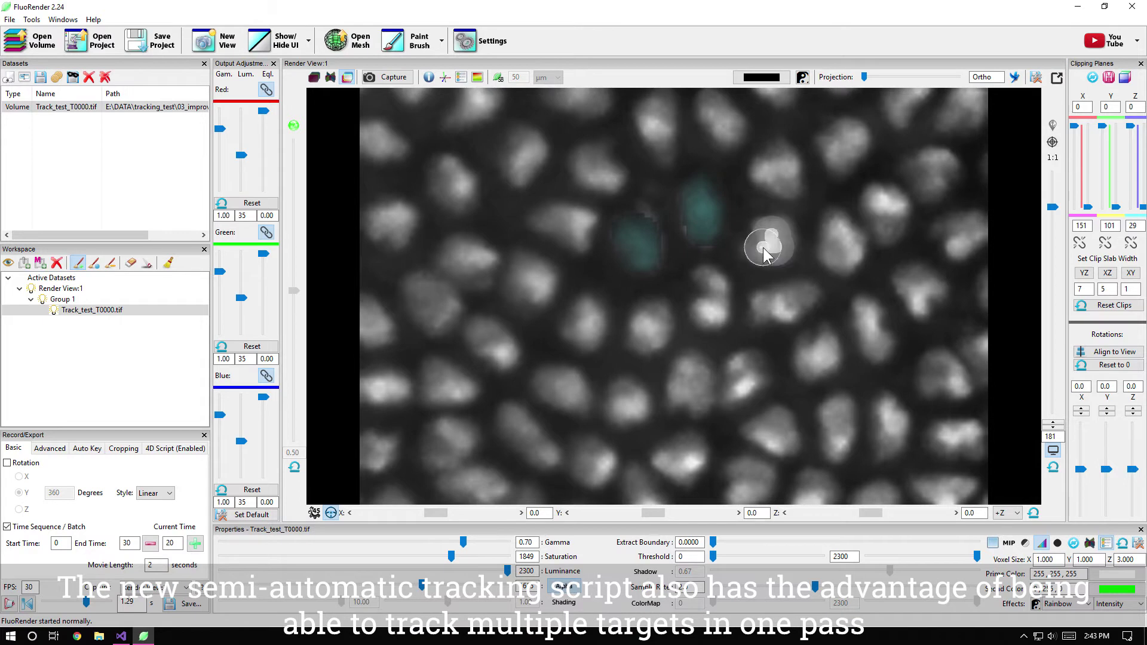
pyautogui.keyDown('shift'); pyautogui.moveTo(713, 286); pyautogui.dragTo(715, 313); pyautogui.keyUp('shift')
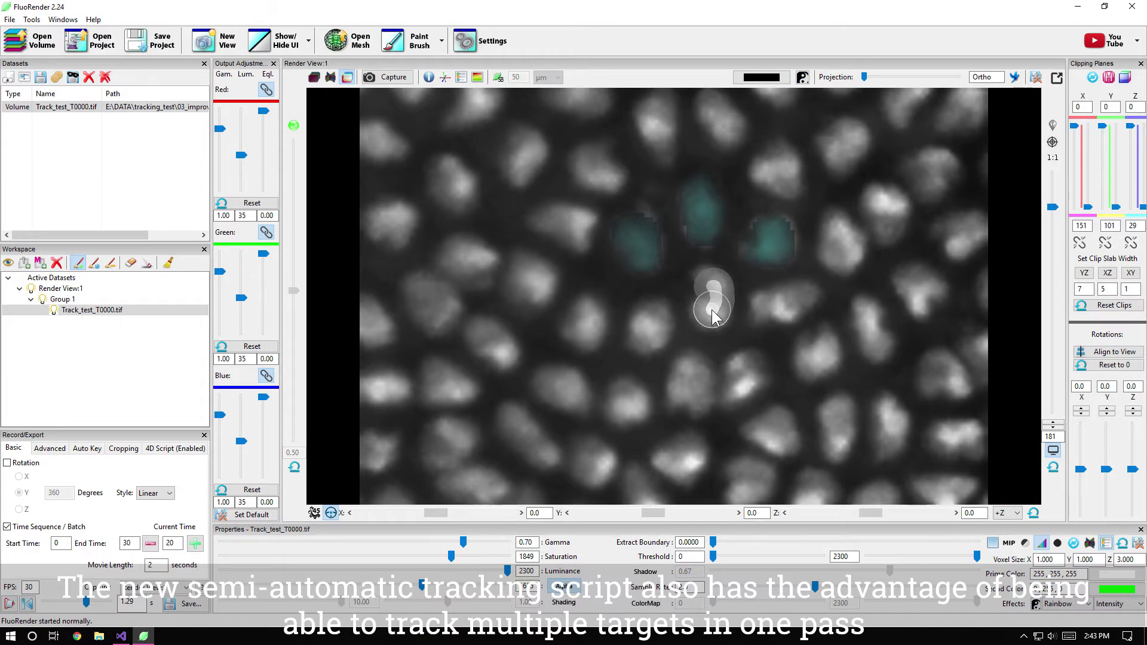
pyautogui.keyDown('shift'); pyautogui.moveTo(646, 328); pyautogui.dragTo(650, 329); pyautogui.keyUp('shift')
# Advance to time point 22, clear the mask and repaint the selection over the five tracked cells
pyautogui.press('d')
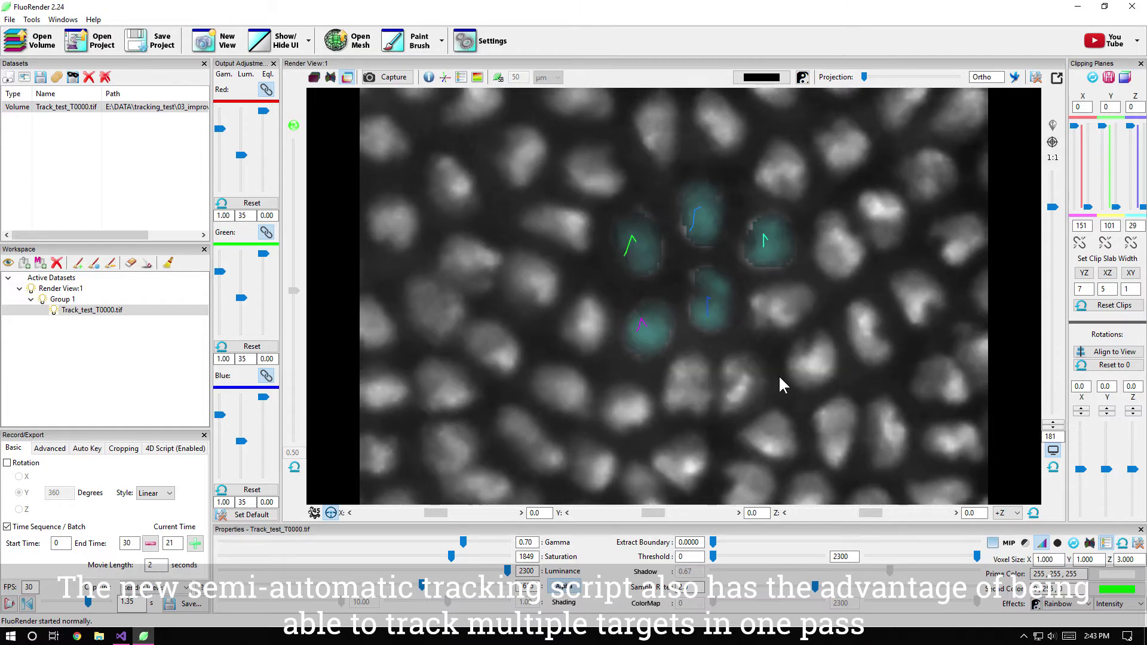
pyautogui.press('d')
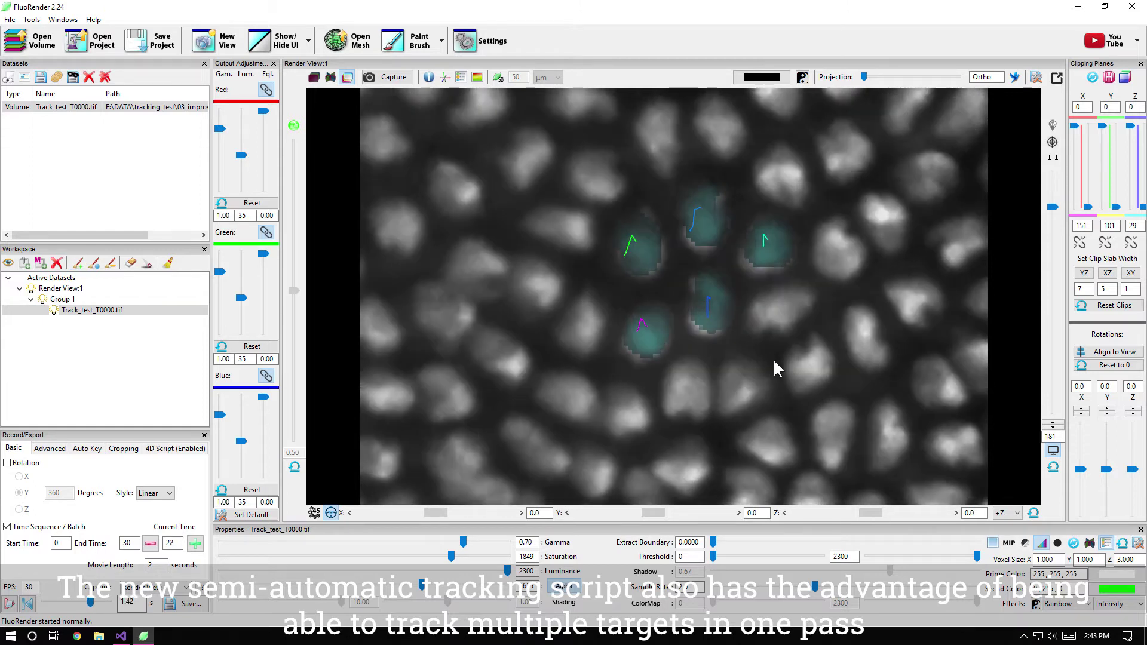
pyautogui.press('c')
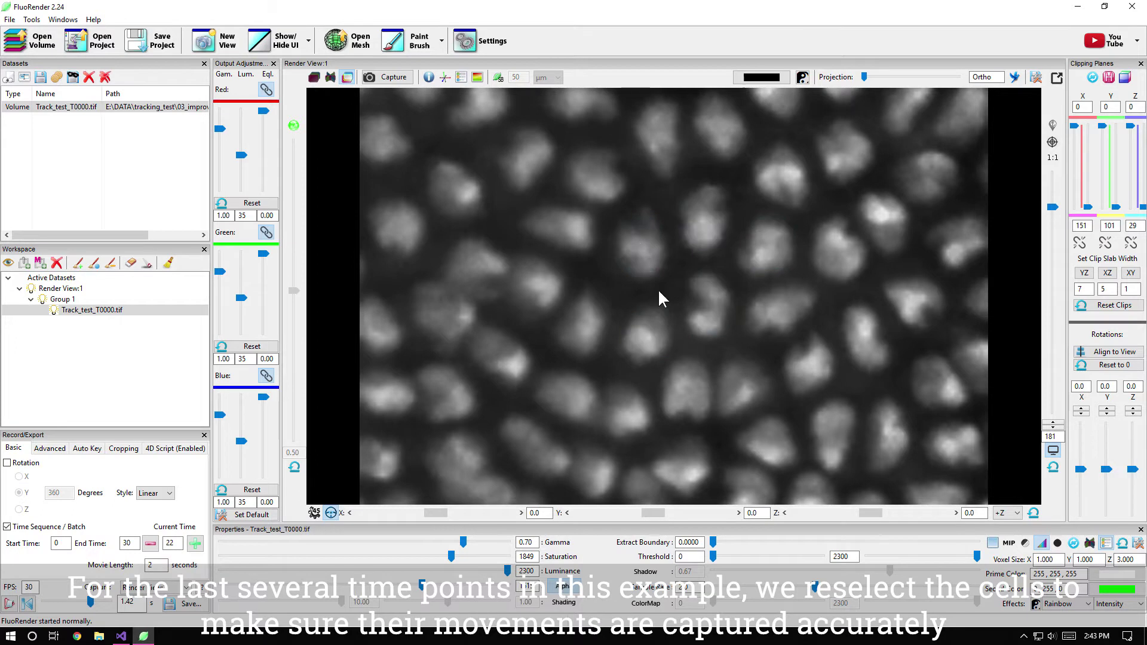
pyautogui.moveTo(635, 244)
pyautogui.keyDown('shift'); pyautogui.mouseDown()
pyautogui.moveTo(645, 267)
pyautogui.moveTo(643, 234)
pyautogui.mouseUp(); pyautogui.keyUp('shift')
pyautogui.moveTo(702, 208)
pyautogui.keyDown('shift'); pyautogui.mouseDown()
pyautogui.moveTo(707, 235)
pyautogui.moveTo(768, 248)
pyautogui.moveTo(753, 276)
pyautogui.mouseUp(); pyautogui.keyUp('shift')
pyautogui.keyDown('shift'); pyautogui.moveTo(707, 326); pyautogui.dragTo(708, 281); pyautogui.keyUp('shift')
pyautogui.keyDown('shift'); pyautogui.moveTo(640, 353); pyautogui.dragTo(645, 336); pyautogui.keyUp('shift')
# Advance to time point 24, clear the mask and reselect the five tracked cells at their shifted positions
pyautogui.press('d')
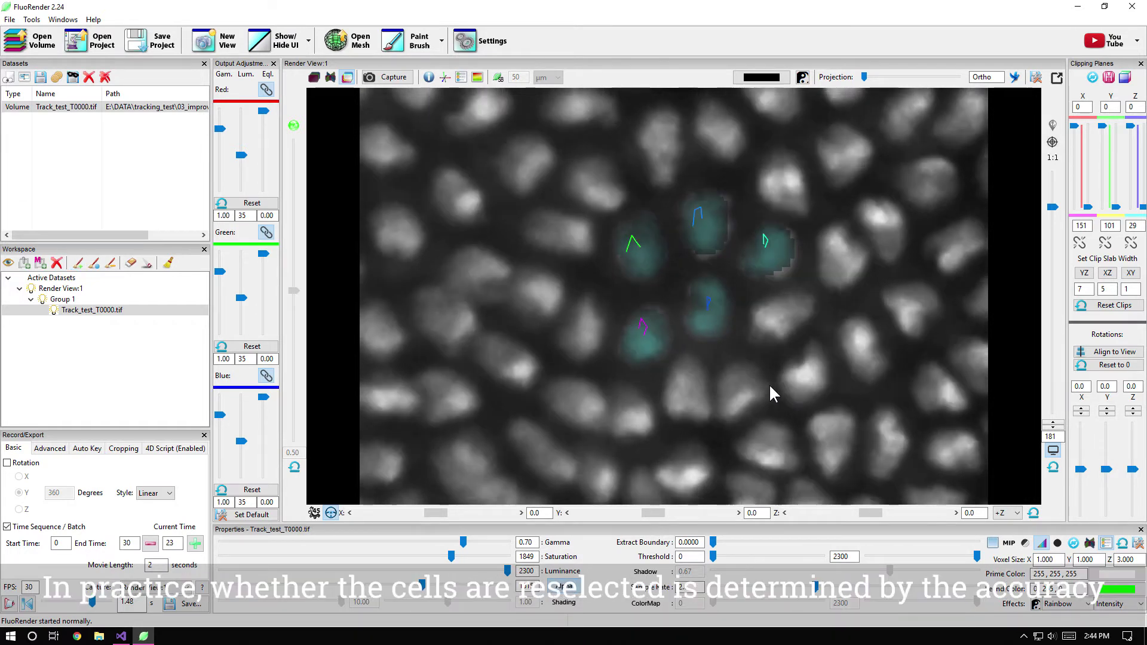
pyautogui.press('d')
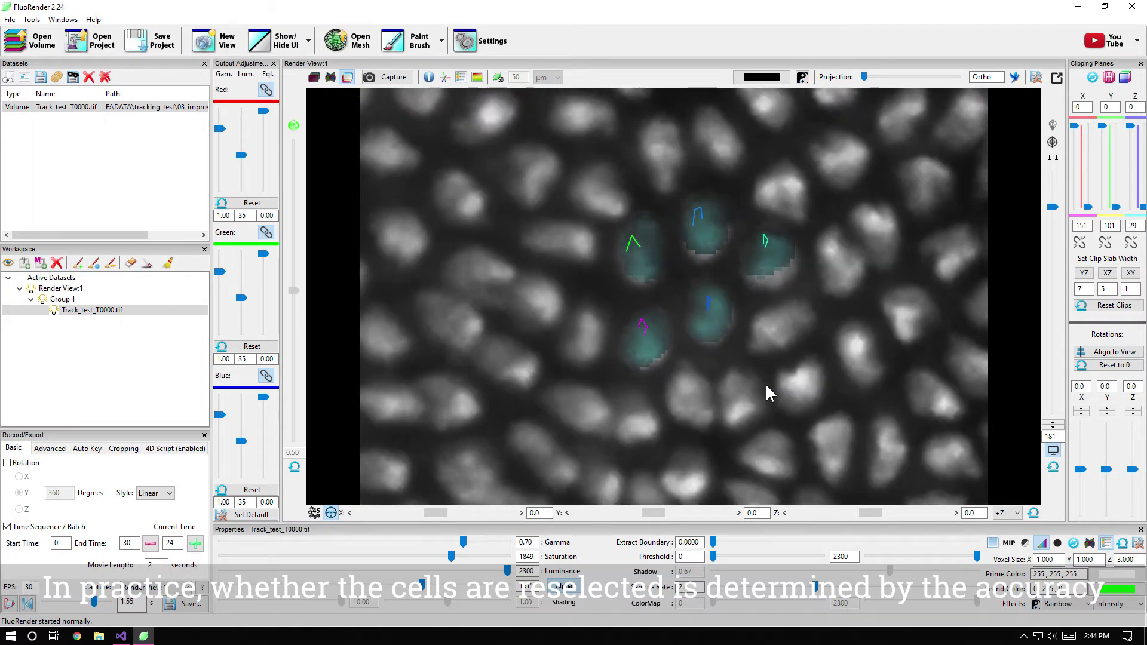
pyautogui.press('c')
pyautogui.moveTo(772, 277)
pyautogui.keyDown('shift'); pyautogui.mouseDown()
pyautogui.moveTo(770, 252)
pyautogui.moveTo(705, 239)
pyautogui.mouseUp(); pyautogui.keyUp('shift')
pyautogui.keyDown('shift'); pyautogui.moveTo(640, 269); pyautogui.dragTo(637, 230); pyautogui.keyUp('shift')
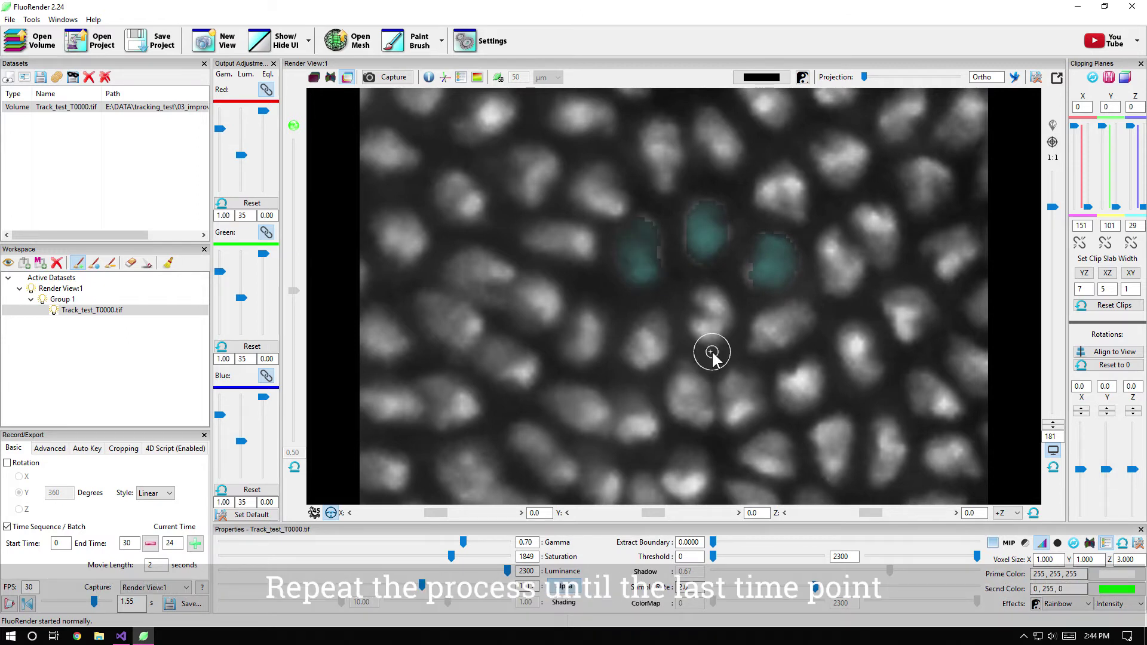
pyautogui.keyDown('shift'); pyautogui.moveTo(707, 335); pyautogui.dragTo(711, 301); pyautogui.keyUp('shift')
pyautogui.keyDown('shift'); pyautogui.moveTo(640, 353); pyautogui.dragTo(652, 344); pyautogui.keyUp('shift')
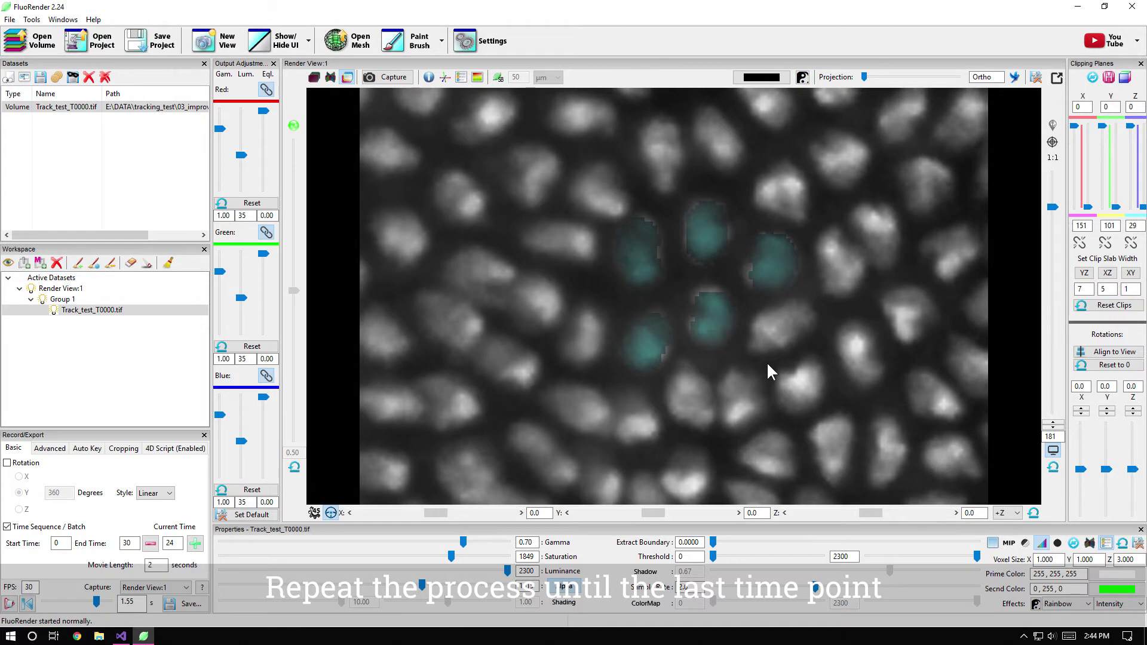
# Advance to time point 25, clear the mask and brush-select the five tracked cells again
pyautogui.press('d')
pyautogui.moveTo(755, 328)
pyautogui.mouseDown()
pyautogui.moveTo(739, 299)
pyautogui.moveTo(735, 312)
pyautogui.moveTo(749, 319)
pyautogui.mouseUp()
pyautogui.press('c')
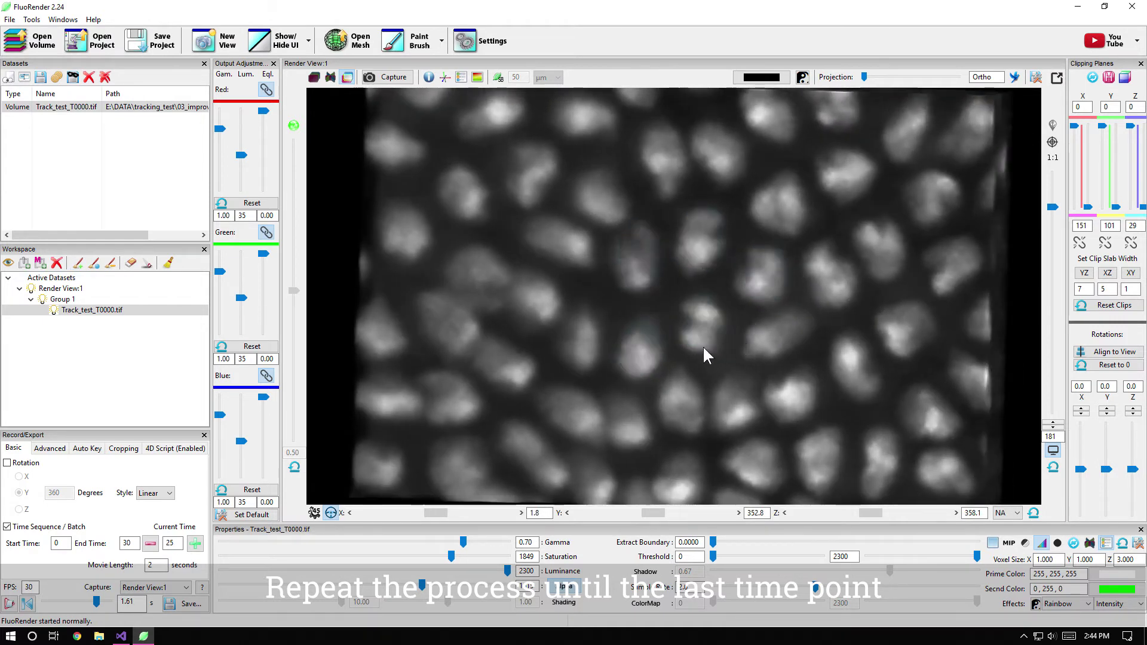
pyautogui.keyDown('shift'); pyautogui.moveTo(639, 276); pyautogui.dragTo(638, 254); pyautogui.keyUp('shift')
pyautogui.keyDown('shift'); pyautogui.moveTo(704, 264); pyautogui.dragTo(704, 238); pyautogui.keyUp('shift')
pyautogui.keyDown('shift'); pyautogui.moveTo(762, 286); pyautogui.dragTo(765, 271); pyautogui.keyUp('shift')
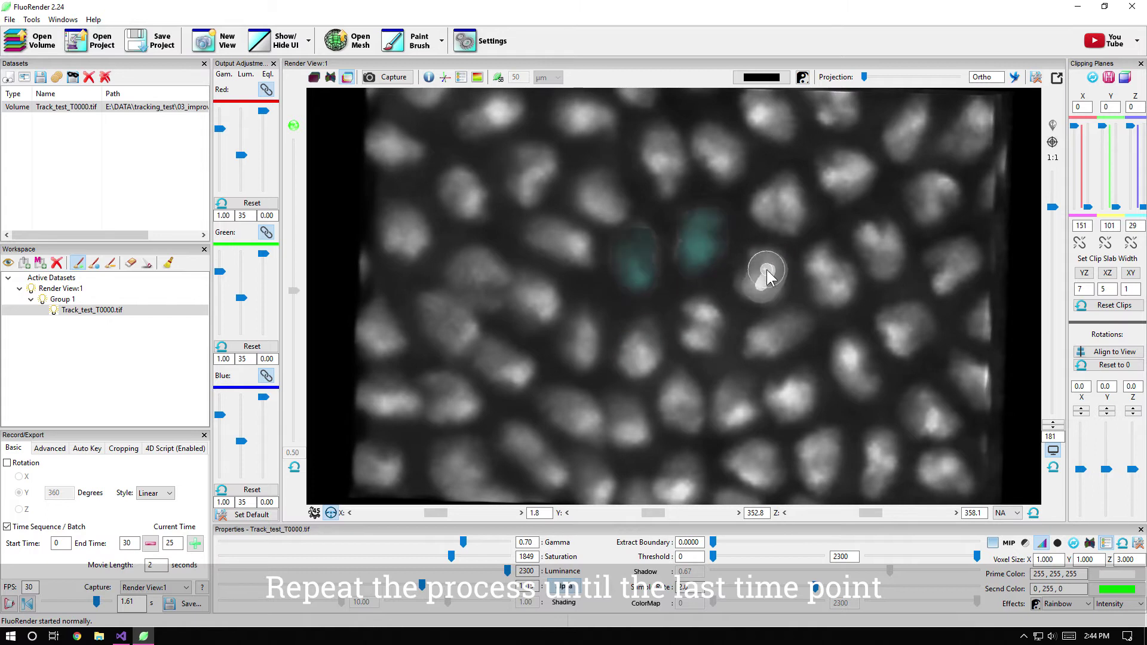
pyautogui.keyDown('shift'); pyautogui.moveTo(707, 343); pyautogui.dragTo(702, 320); pyautogui.keyUp('shift')
pyautogui.keyDown('shift'); pyautogui.moveTo(641, 383); pyautogui.dragTo(639, 327); pyautogui.keyUp('shift')
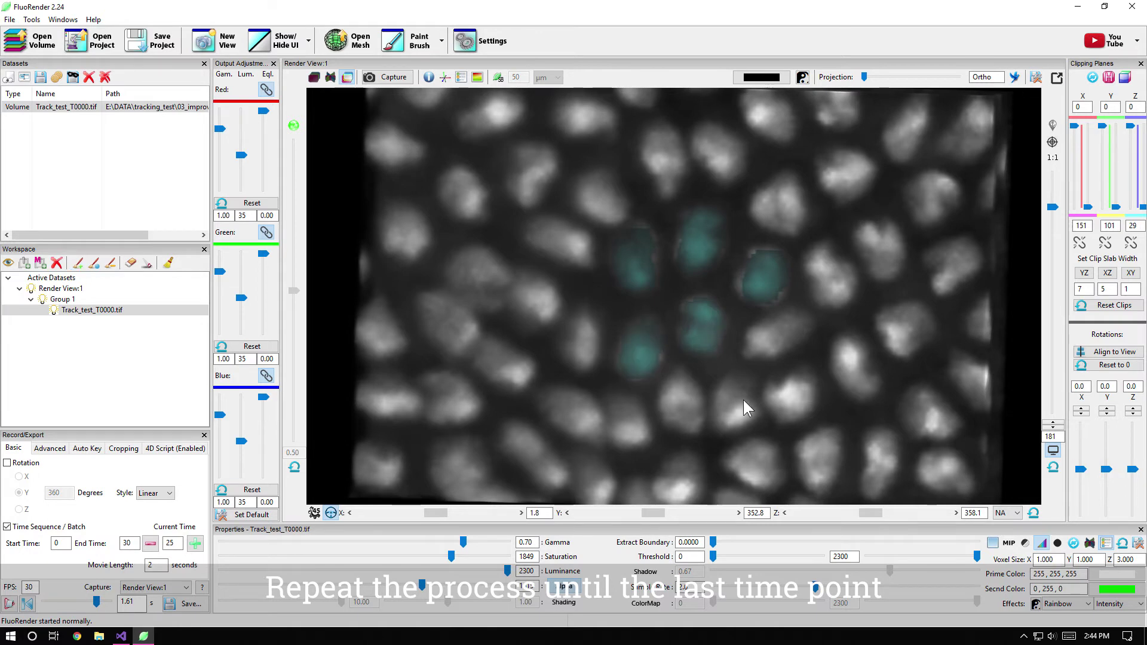
# Advance to time point 26, clear the mask, set the saturation to 1801 and repaint the selection over the five tracked cells
pyautogui.press('d')
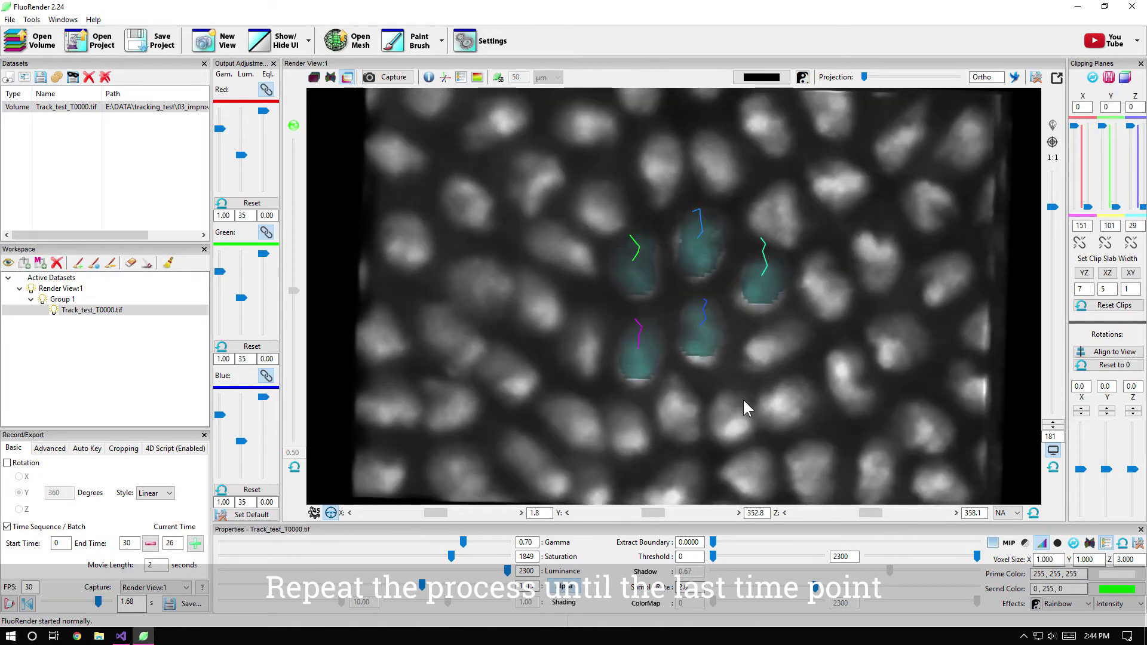
pyautogui.press('c')
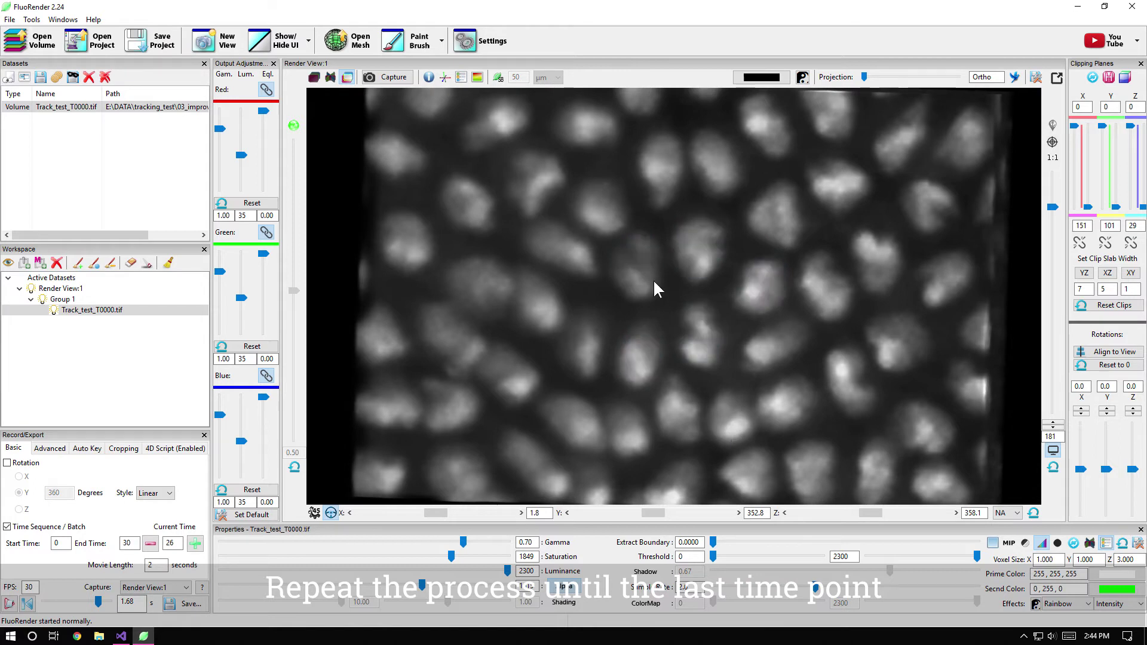
pyautogui.keyDown('shift'); pyautogui.moveTo(638, 286); pyautogui.dragTo(638, 253); pyautogui.keyUp('shift')
pyautogui.moveTo(451, 556); pyautogui.dragTo(446, 557)
pyautogui.moveTo(638, 284)
pyautogui.keyDown('shift'); pyautogui.mouseDown()
pyautogui.moveTo(638, 258)
pyautogui.moveTo(699, 245)
pyautogui.mouseUp(); pyautogui.keyUp('shift')
pyautogui.moveTo(773, 302)
pyautogui.keyDown('shift'); pyautogui.mouseDown()
pyautogui.moveTo(748, 300)
pyautogui.moveTo(762, 272)
pyautogui.mouseUp(); pyautogui.keyUp('shift')
pyautogui.keyDown('shift'); pyautogui.moveTo(697, 361); pyautogui.dragTo(697, 325); pyautogui.keyUp('shift')
pyautogui.keyDown('shift'); pyautogui.moveTo(637, 369); pyautogui.dragTo(639, 349); pyautogui.keyUp('shift')
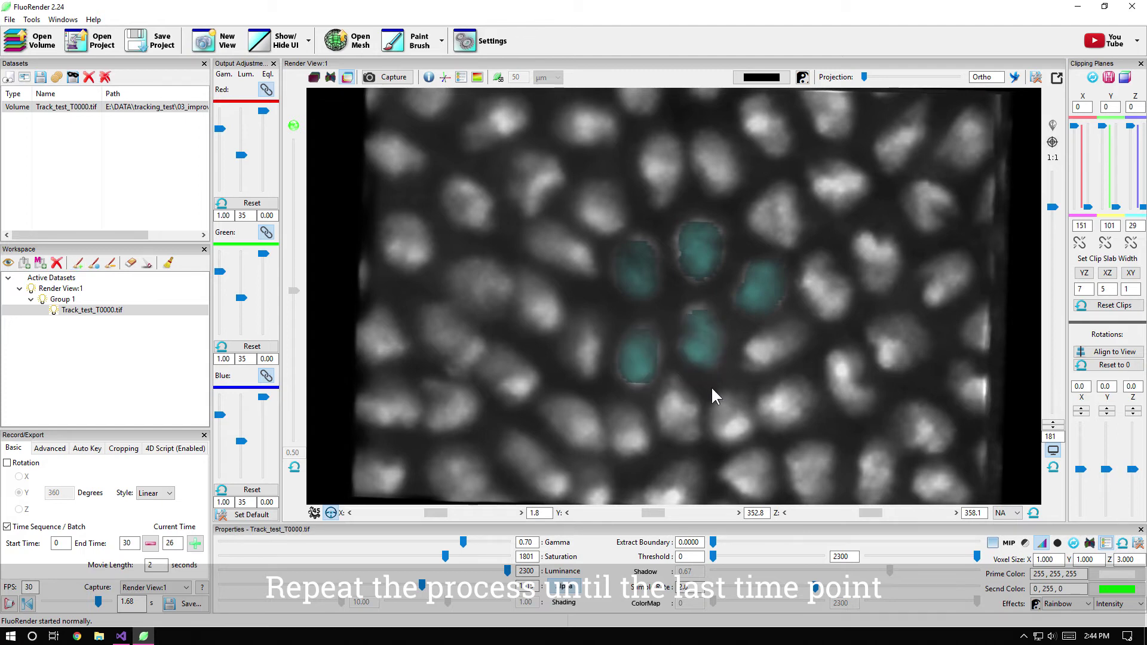
# Advance to time point 27 and extend the existing mask with the brush to cover the shifted tracked cells
pyautogui.press('d')
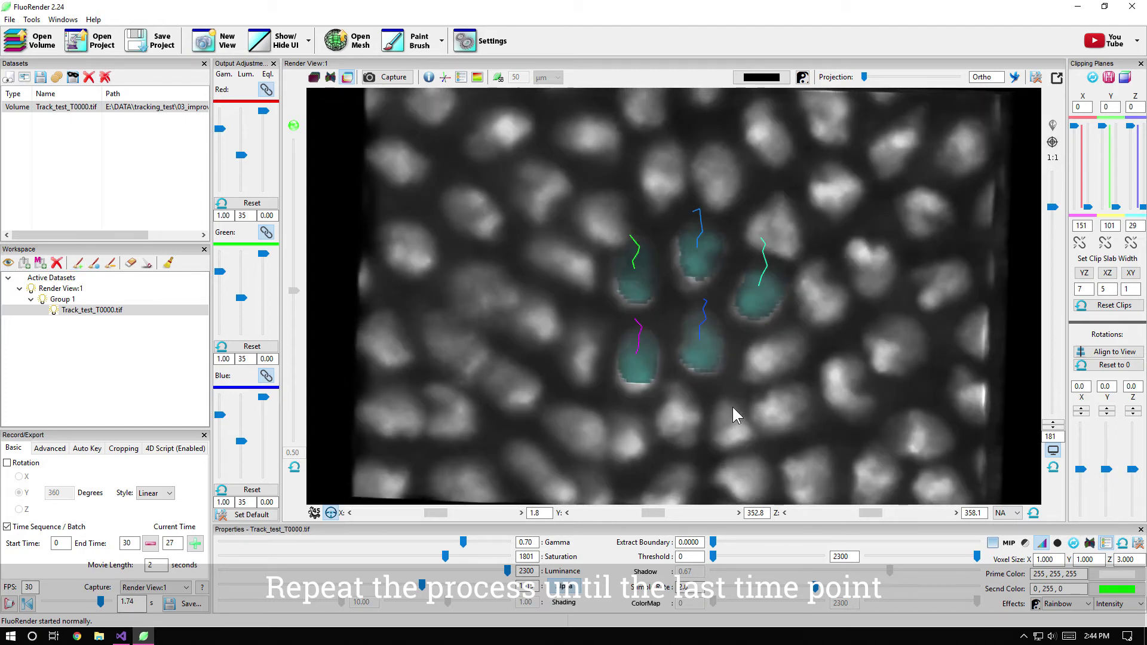
pyautogui.keyDown('shift'); pyautogui.click(636, 295); pyautogui.keyUp('shift')
pyautogui.keyDown('shift'); pyautogui.moveTo(700, 267); pyautogui.dragTo(698, 269); pyautogui.keyUp('shift')
pyautogui.keyDown('shift'); pyautogui.moveTo(751, 308); pyautogui.dragTo(757, 313); pyautogui.keyUp('shift')
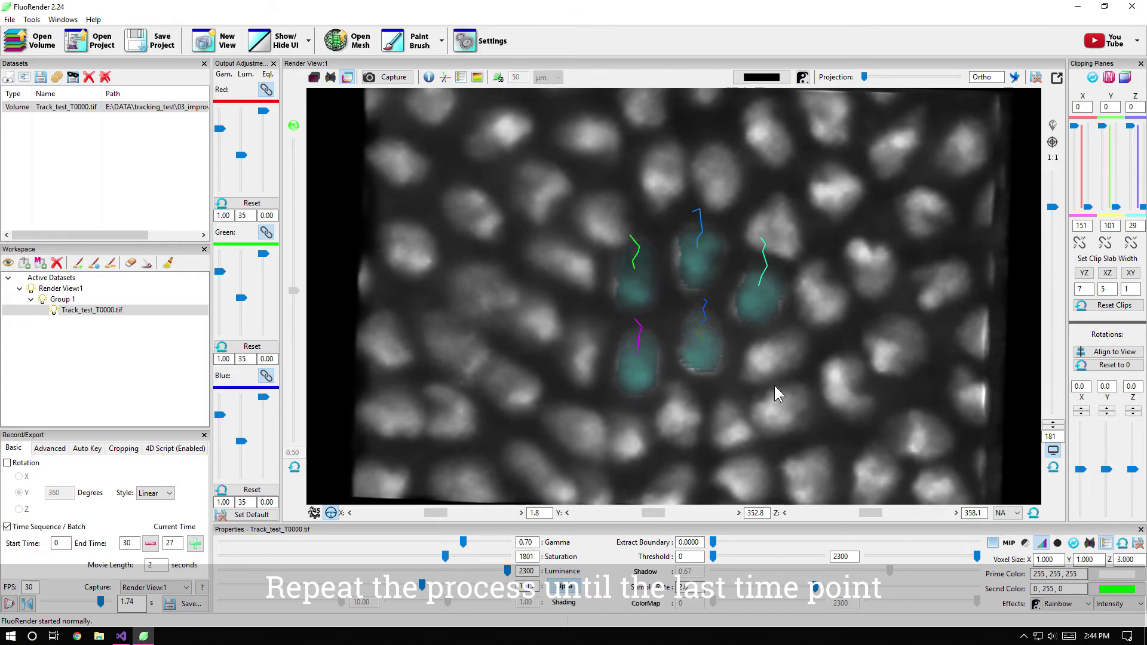
# Advance to time point 28, clear the mask and reselect the five tracked cells with the brush
pyautogui.press('d')
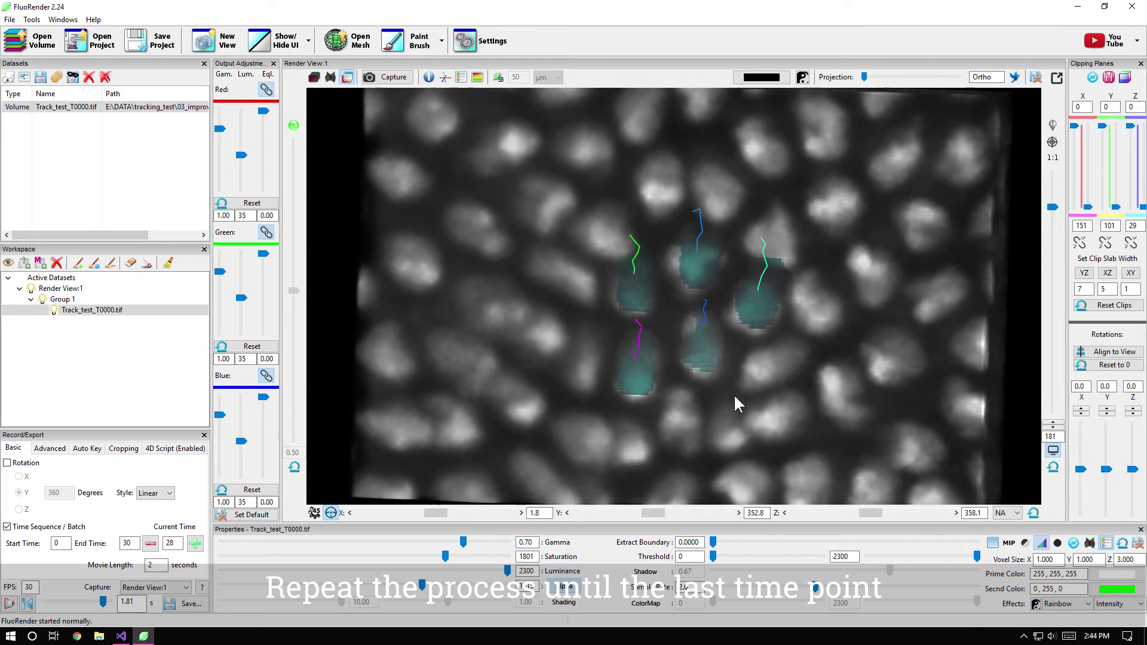
pyautogui.press('c')
pyautogui.moveTo(668, 318); pyautogui.dragTo(663, 315)
pyautogui.press('shift')
pyautogui.click(633, 302)
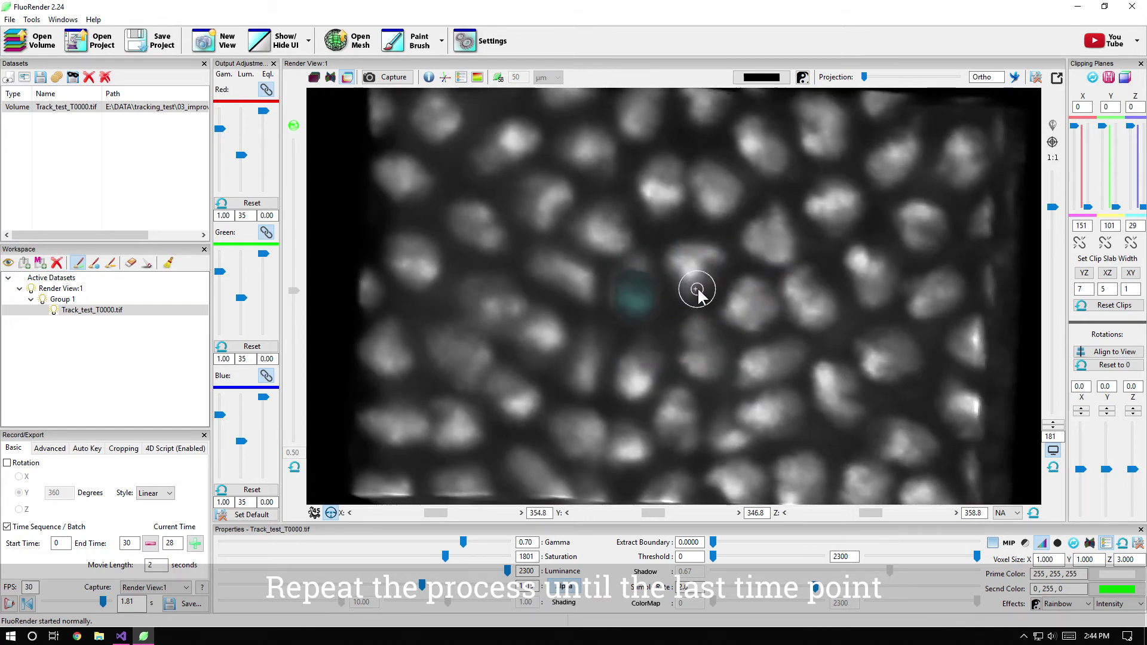
pyautogui.click(695, 258)
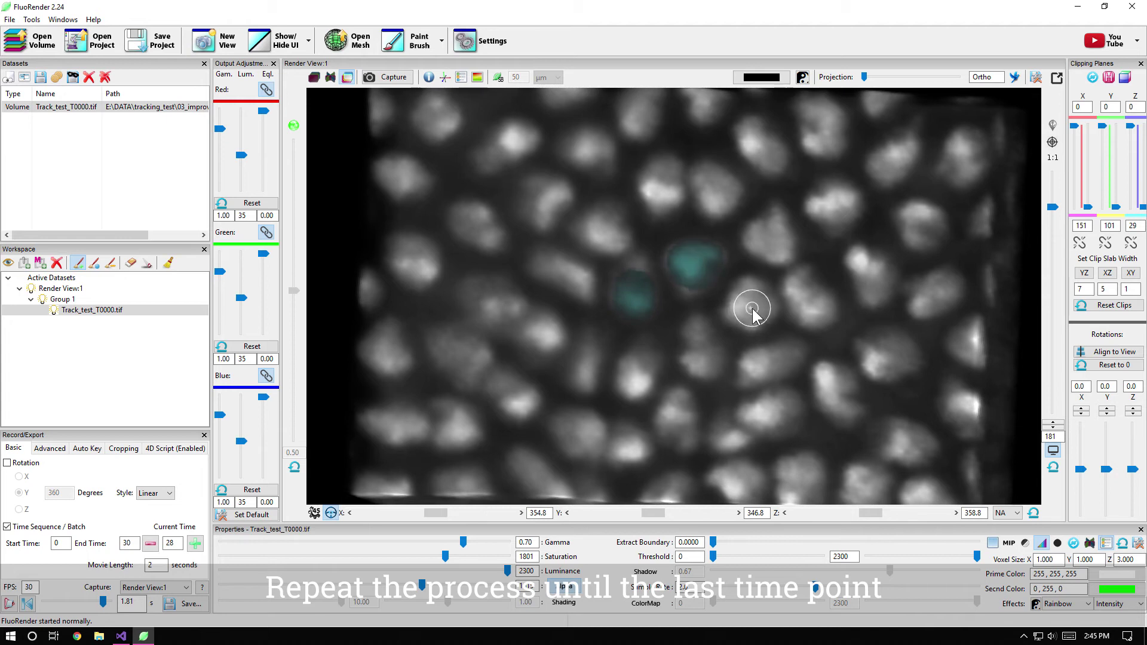
pyautogui.moveTo(704, 363); pyautogui.dragTo(699, 334)
pyautogui.moveTo(635, 385); pyautogui.dragTo(642, 363)
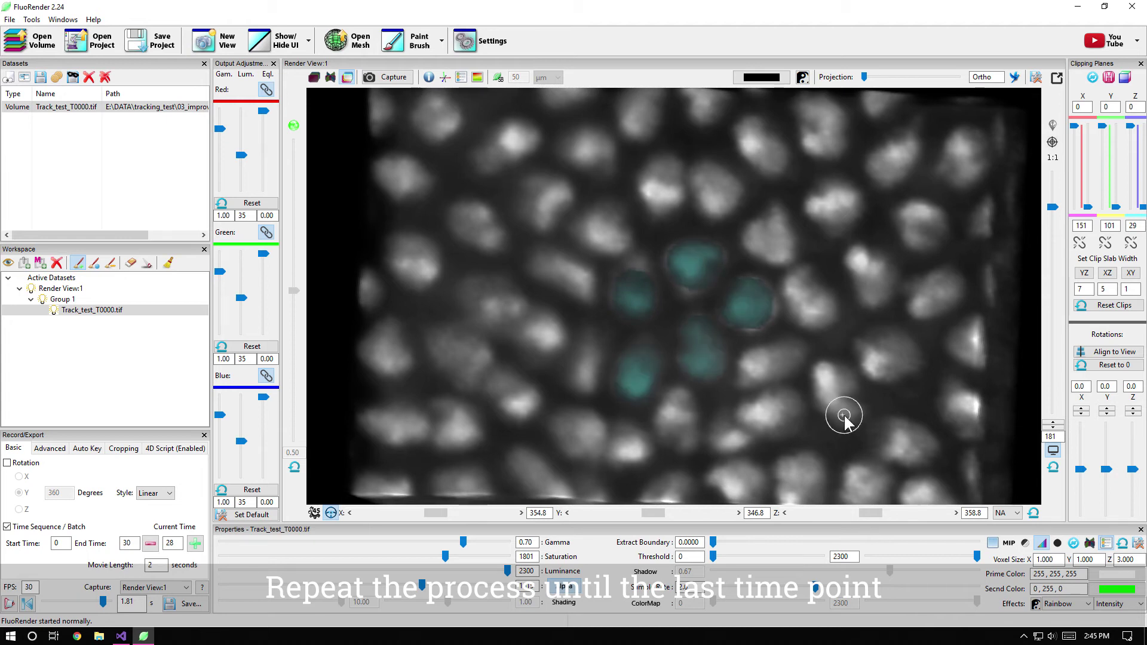
# Advance to time point 29, clear the mask and repaint the selection over the five tracked cells
pyautogui.press('d')
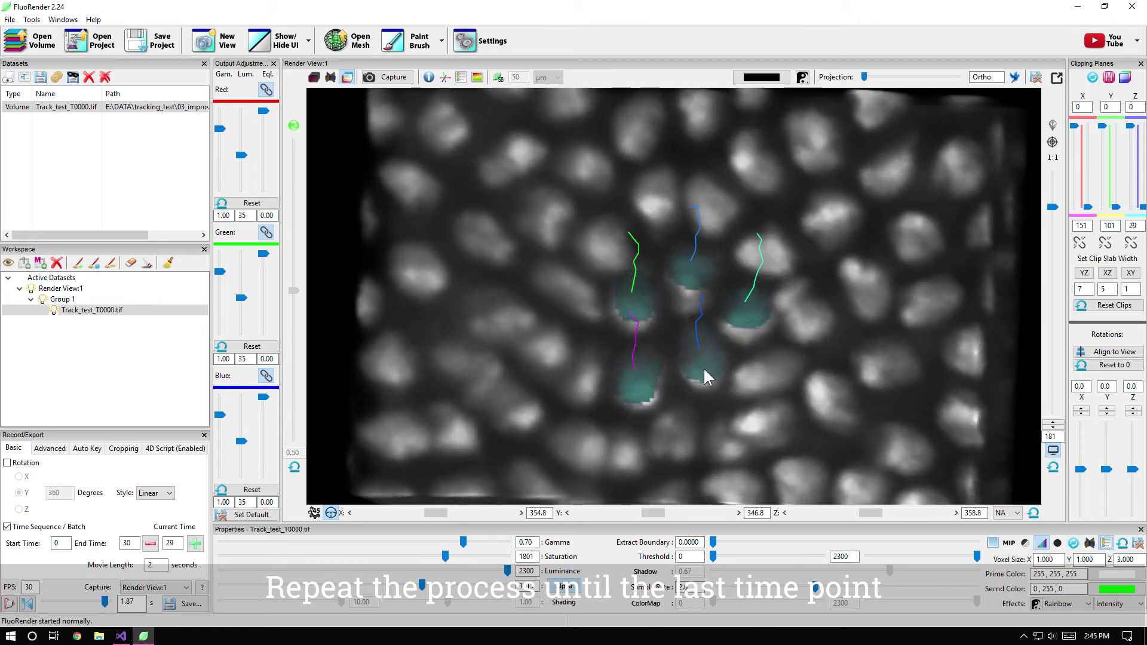
pyautogui.press('c')
pyautogui.moveTo(639, 320)
pyautogui.keyDown('shift'); pyautogui.mouseDown()
pyautogui.moveTo(636, 293)
pyautogui.moveTo(692, 266)
pyautogui.mouseUp(); pyautogui.keyUp('shift')
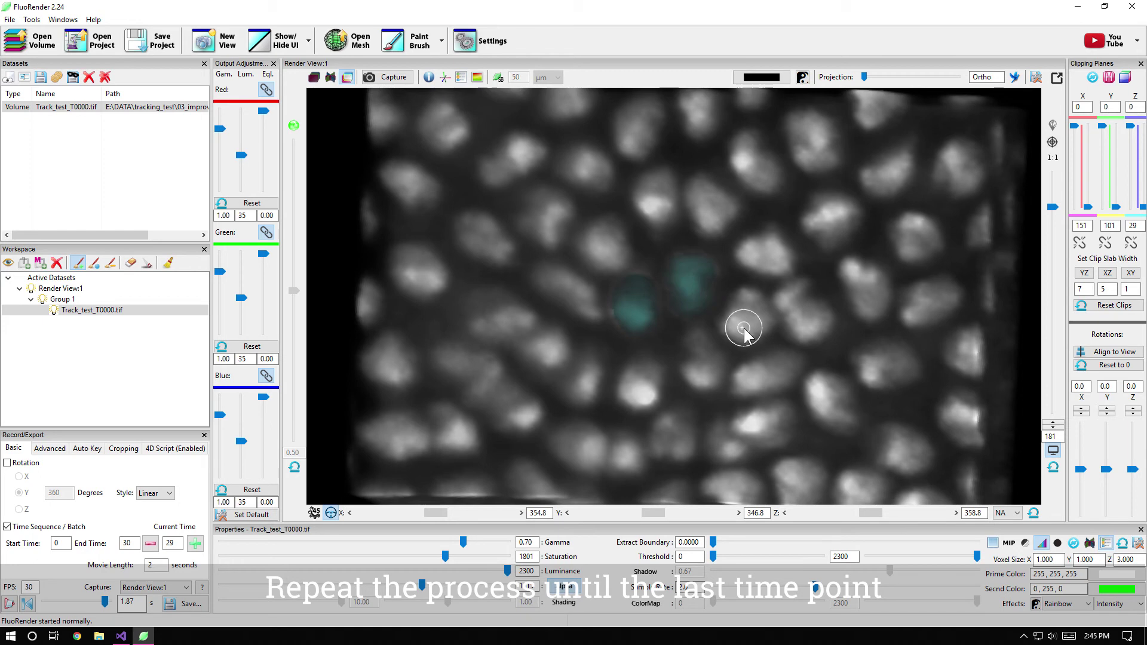
pyautogui.keyDown('shift'); pyautogui.moveTo(745, 329); pyautogui.dragTo(748, 313); pyautogui.keyUp('shift')
pyautogui.keyDown('shift'); pyautogui.moveTo(708, 376); pyautogui.dragTo(699, 360); pyautogui.keyUp('shift')
pyautogui.keyDown('shift'); pyautogui.moveTo(643, 393); pyautogui.dragTo(636, 370); pyautogui.keyUp('shift')
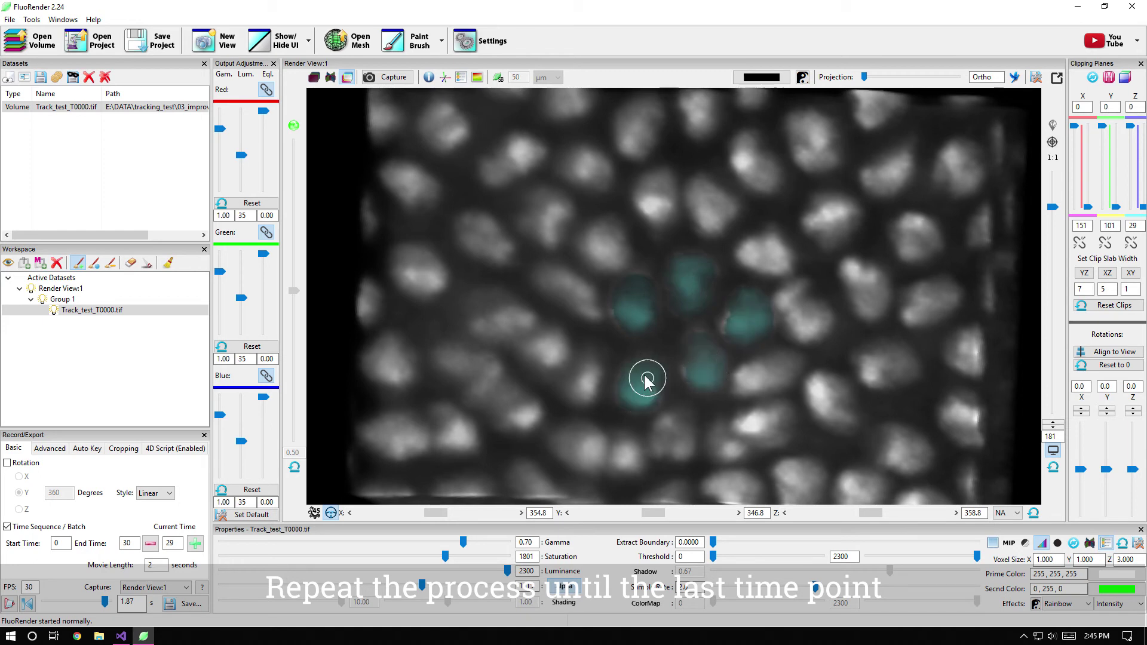
# Advance to time point 30, clear the mask and reselect the five tracked cells, setting the saturation to 1767 for the upper middle cell
pyautogui.press('d')
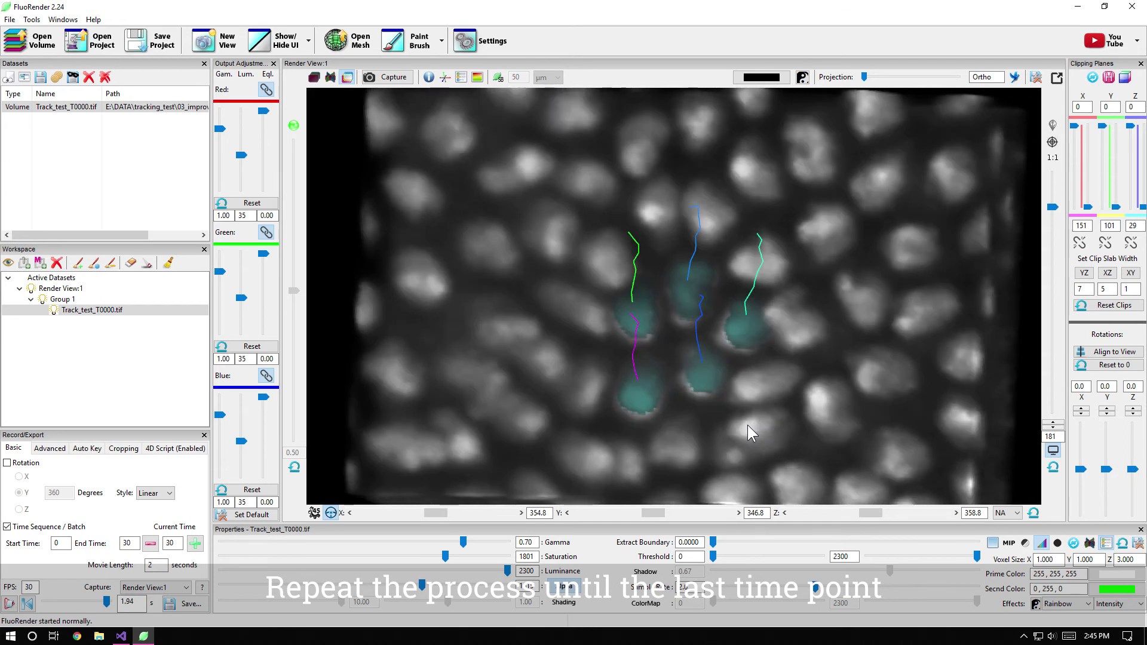
pyautogui.press('c')
pyautogui.moveTo(642, 332)
pyautogui.keyDown('shift'); pyautogui.mouseDown()
pyautogui.moveTo(633, 317)
pyautogui.moveTo(691, 311)
pyautogui.moveTo(695, 287)
pyautogui.mouseUp(); pyautogui.keyUp('shift')
pyautogui.keyDown('shift'); pyautogui.moveTo(741, 343); pyautogui.dragTo(743, 316); pyautogui.keyUp('shift')
pyautogui.keyDown('shift'); pyautogui.moveTo(702, 390); pyautogui.dragTo(704, 362); pyautogui.keyUp('shift')
pyautogui.keyDown('shift'); pyautogui.moveTo(632, 401); pyautogui.dragTo(640, 387); pyautogui.keyUp('shift')
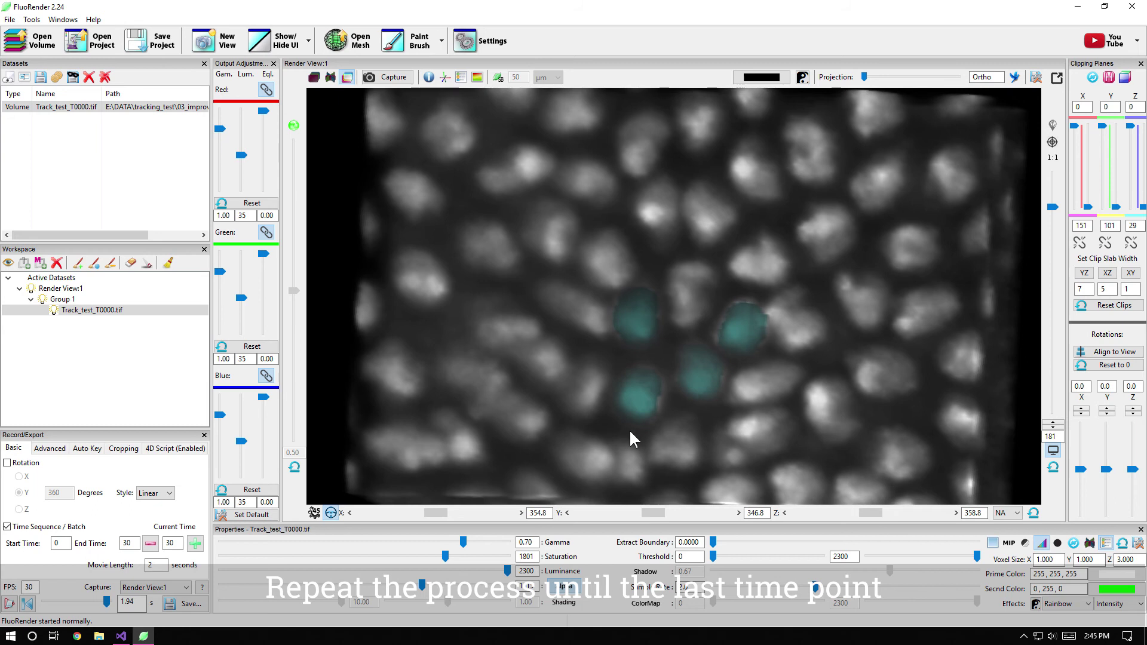
pyautogui.moveTo(440, 557); pyautogui.dragTo(442, 557)
pyautogui.keyDown('shift'); pyautogui.moveTo(691, 311); pyautogui.dragTo(692, 290); pyautogui.keyUp('shift')
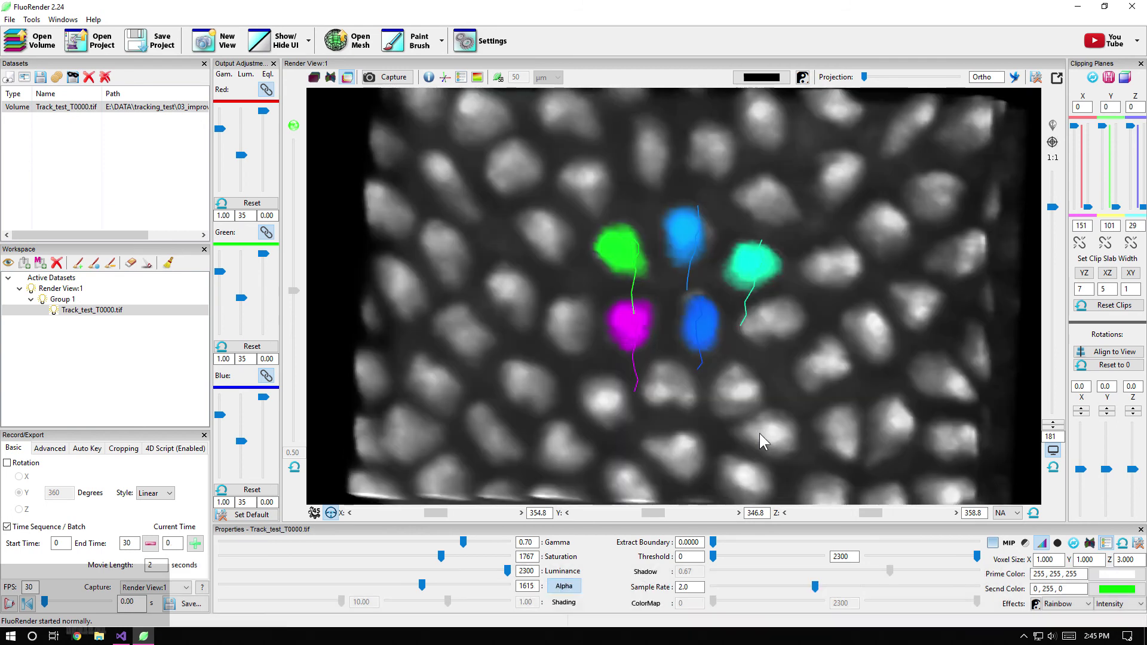
# Switch the 4D script to track_selected_results and play back the time sequence
pyautogui.click(169, 450)
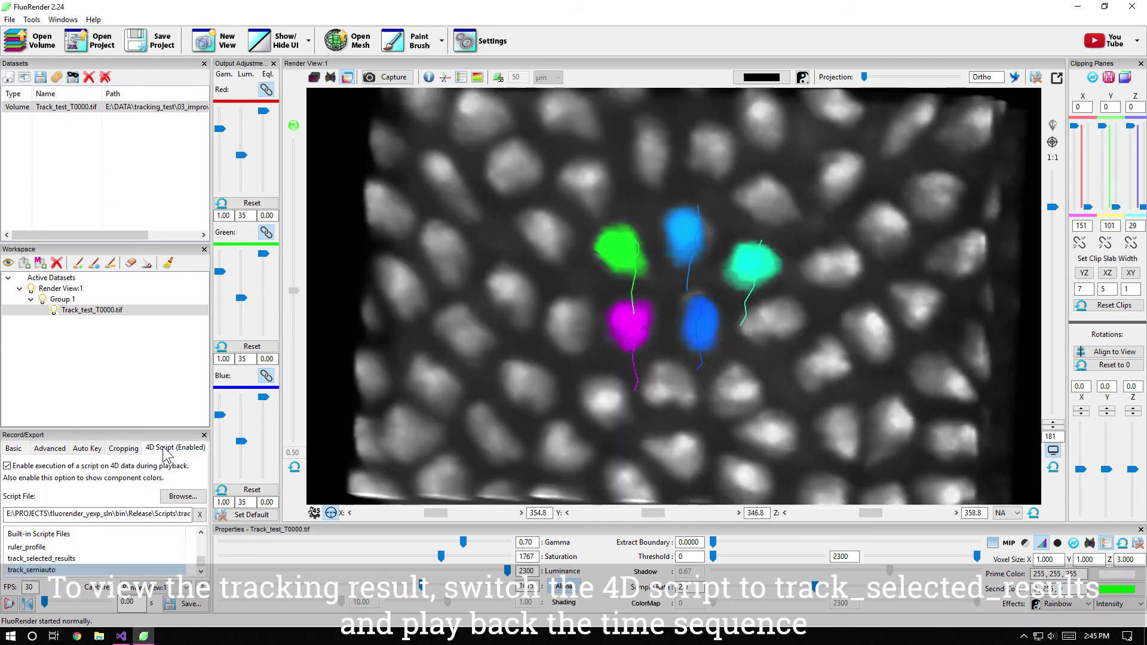
pyautogui.click(62, 560)
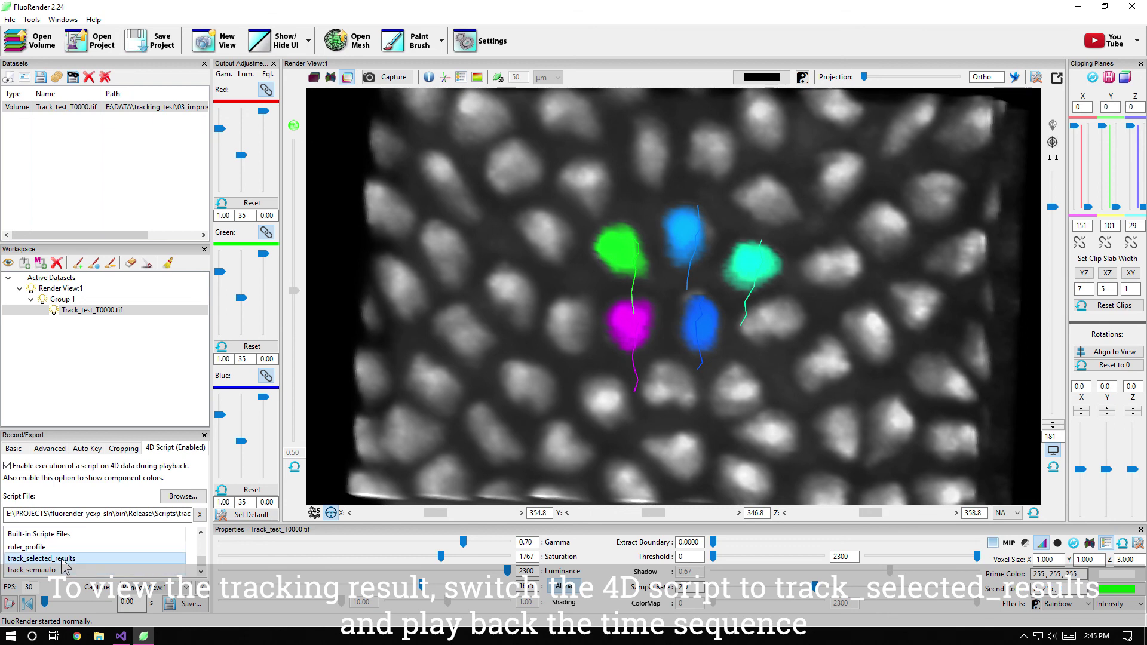
pyautogui.click(10, 604)
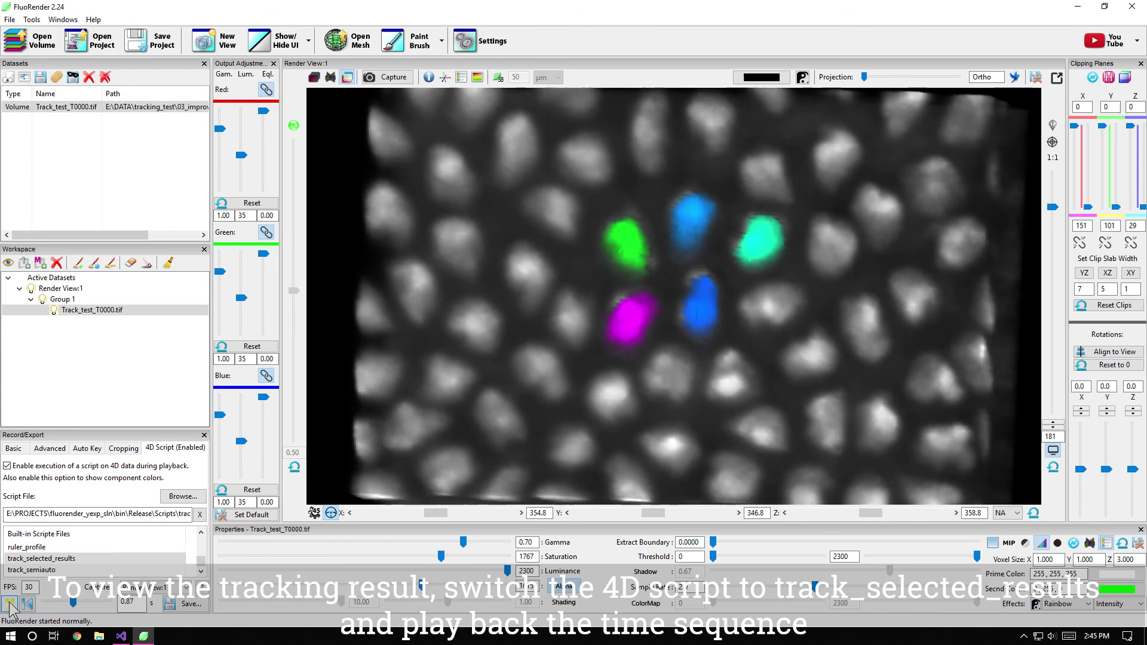